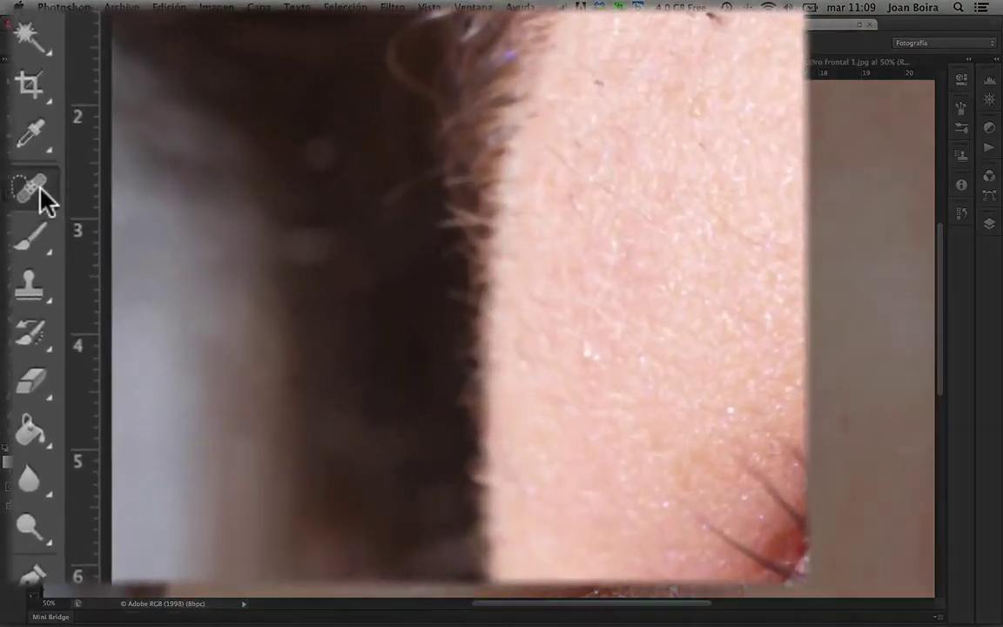
Step: Try the Patch tool, then switch to the content-aware Spot Healing Brush at size 51
right_click(39, 189)
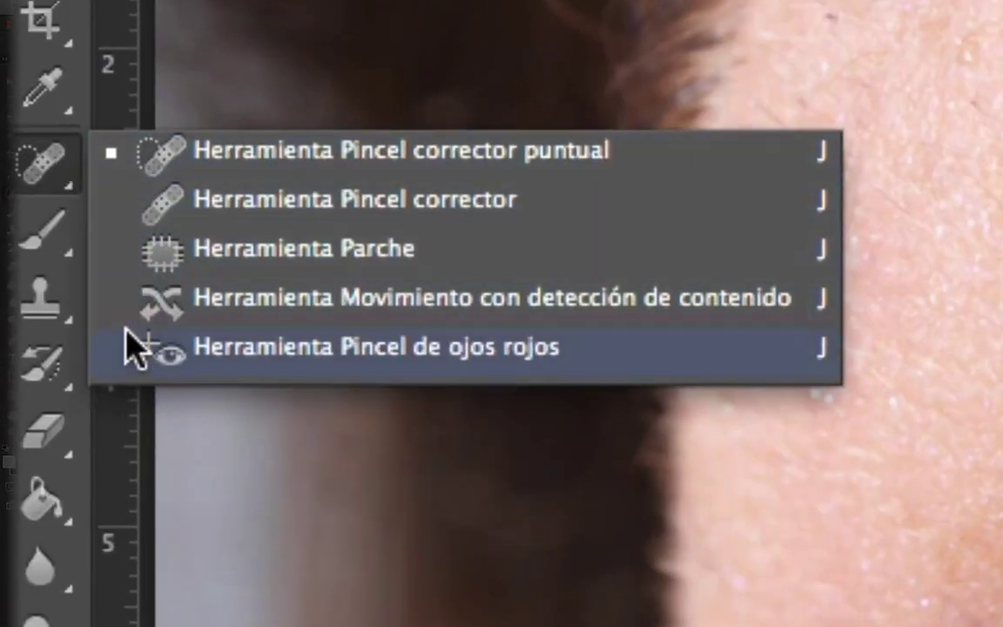
left_click(184, 260)
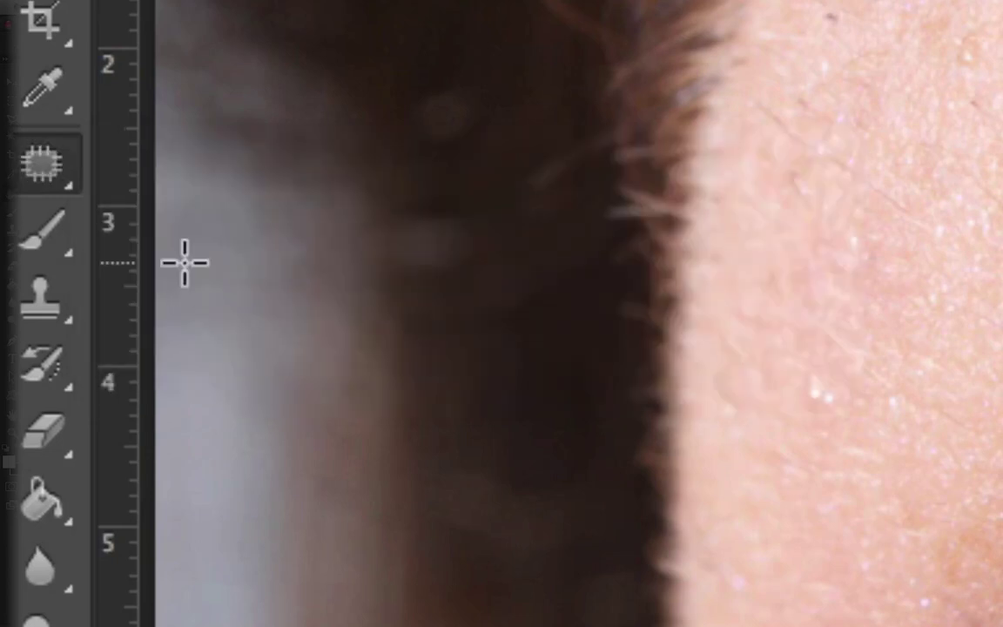
left_click(61, 168)
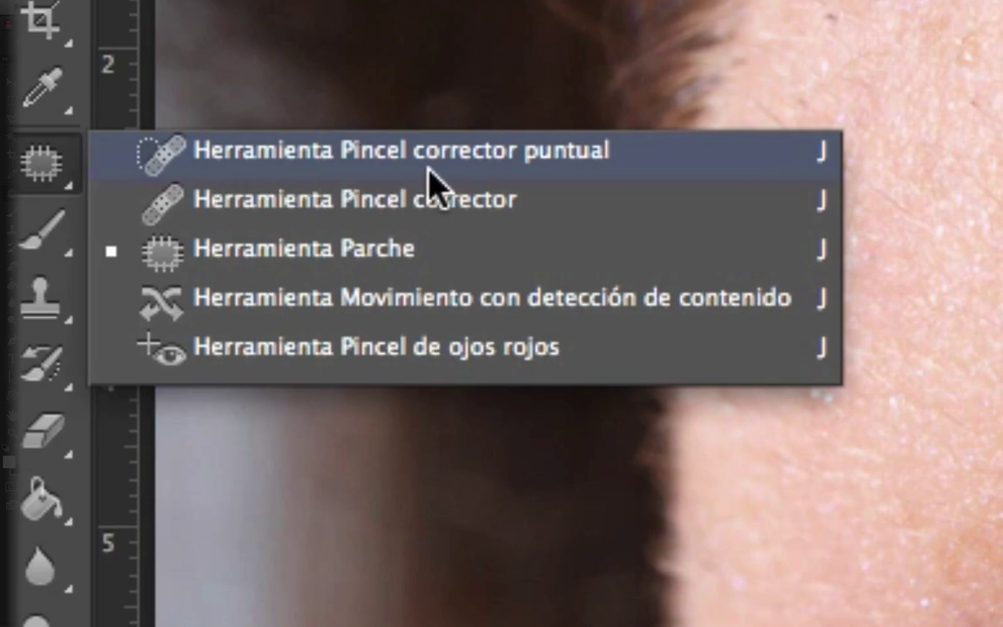
left_click(577, 172)
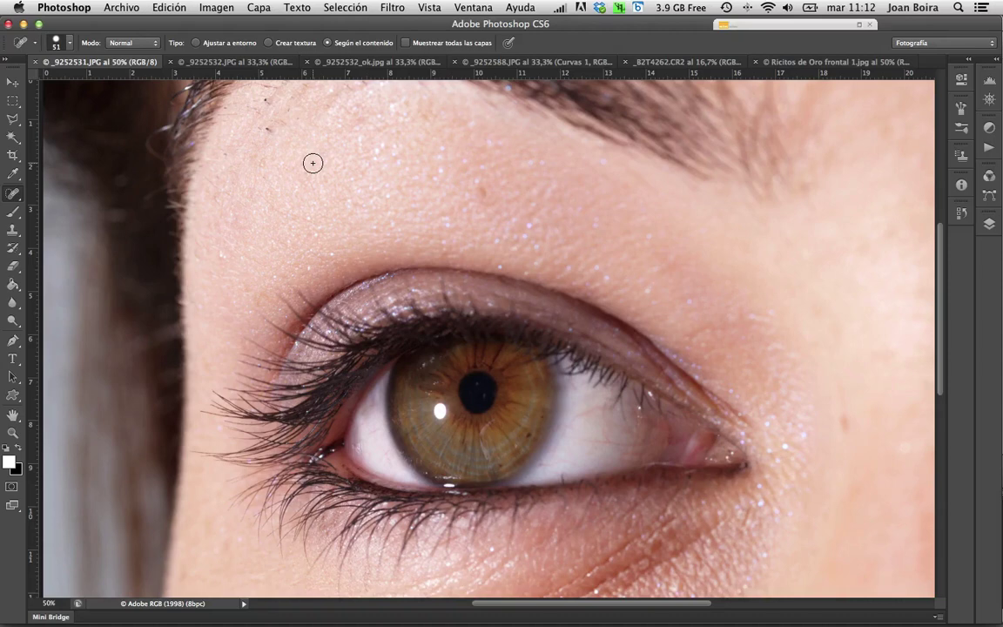
Step: Heal the dark specks on the upper forehead and along its top edge
scroll(312, 163, "right", 2)
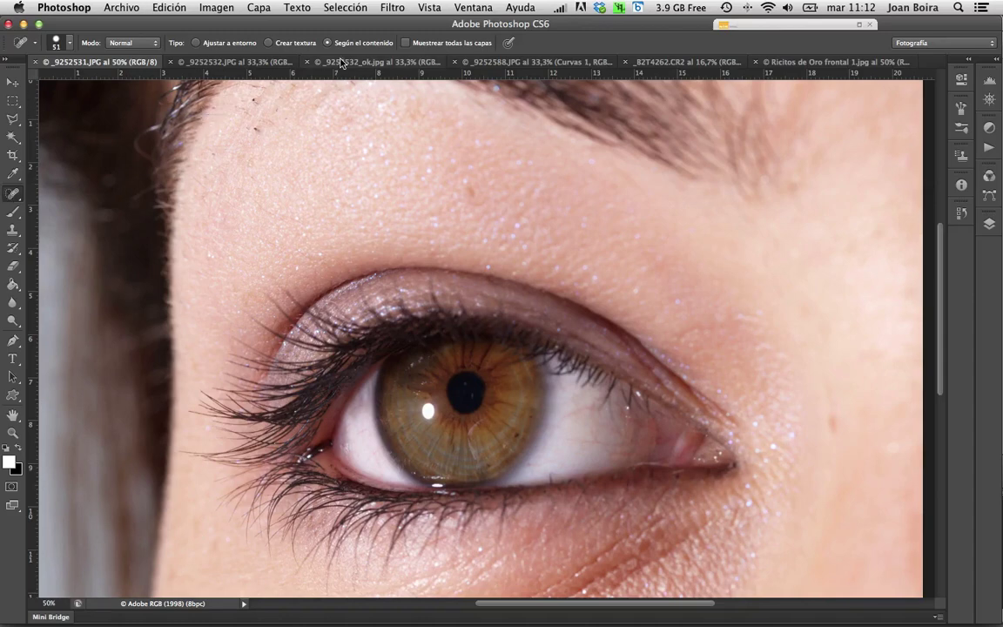
left_click(252, 128)
scroll(398, 247, "right", 2)
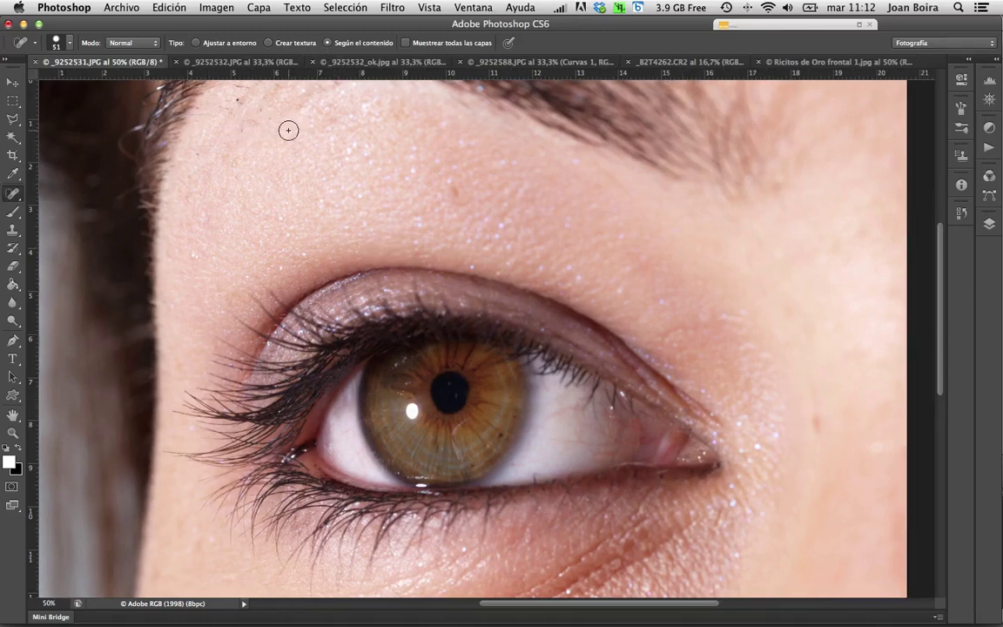
left_click_drag(262, 105, 239, 107)
left_click(246, 132)
scroll(257, 114, "down", 2)
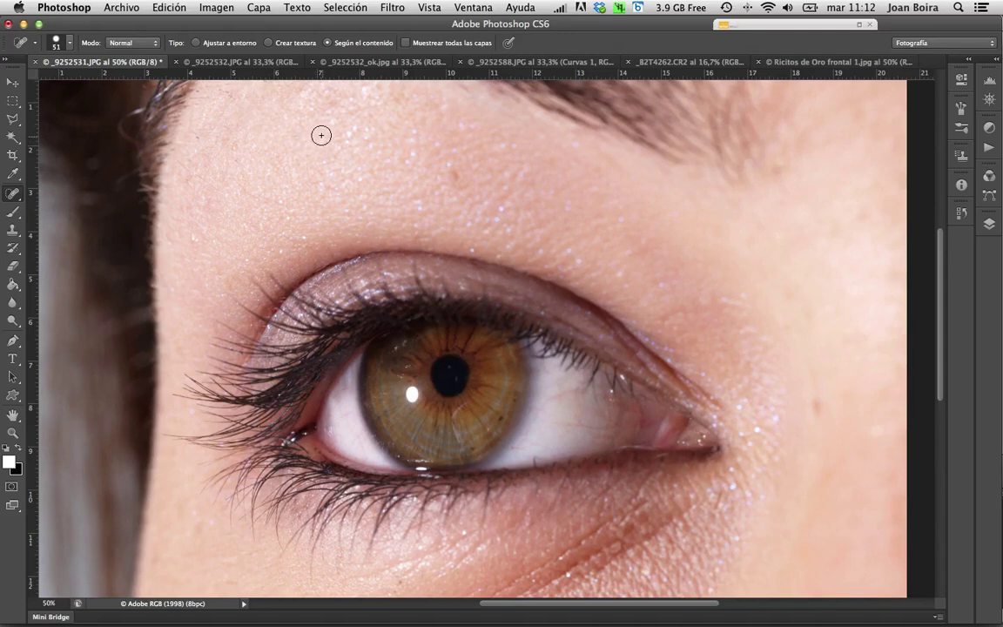
scroll(313, 130, "up", 2)
scroll(322, 157, "up", 2)
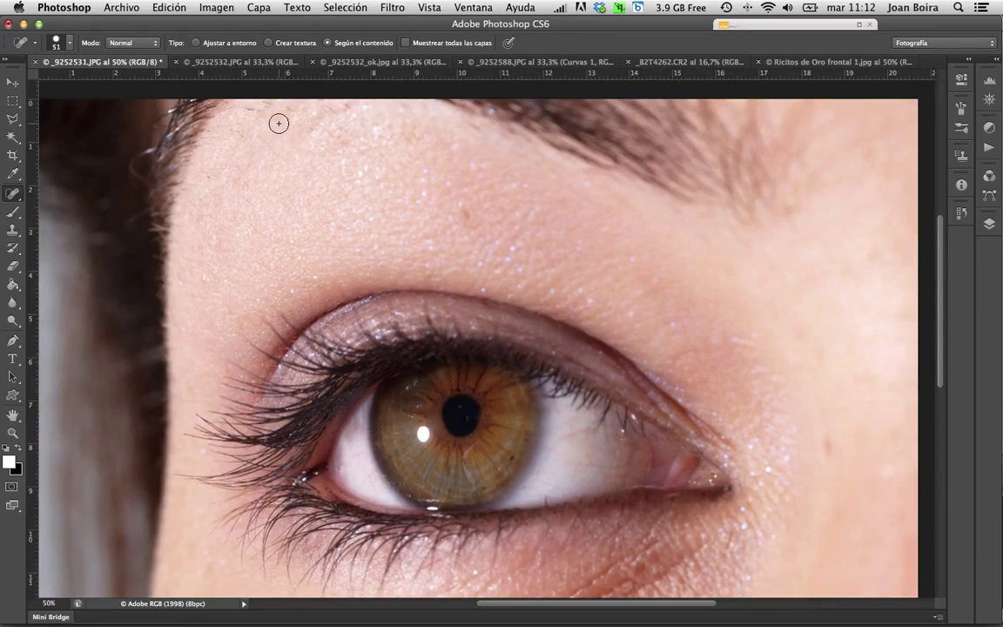
Step: Paint healing strokes over the remaining patches of forehead blemishes
left_click(244, 105)
left_click(275, 105)
left_click_drag(294, 116, 228, 141)
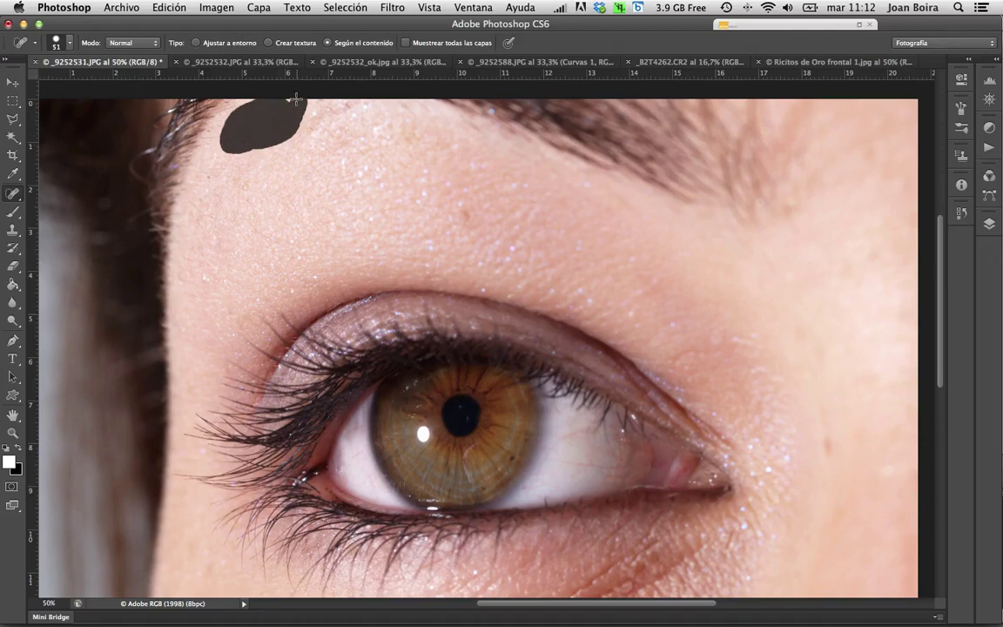
left_click_drag(309, 106, 280, 138)
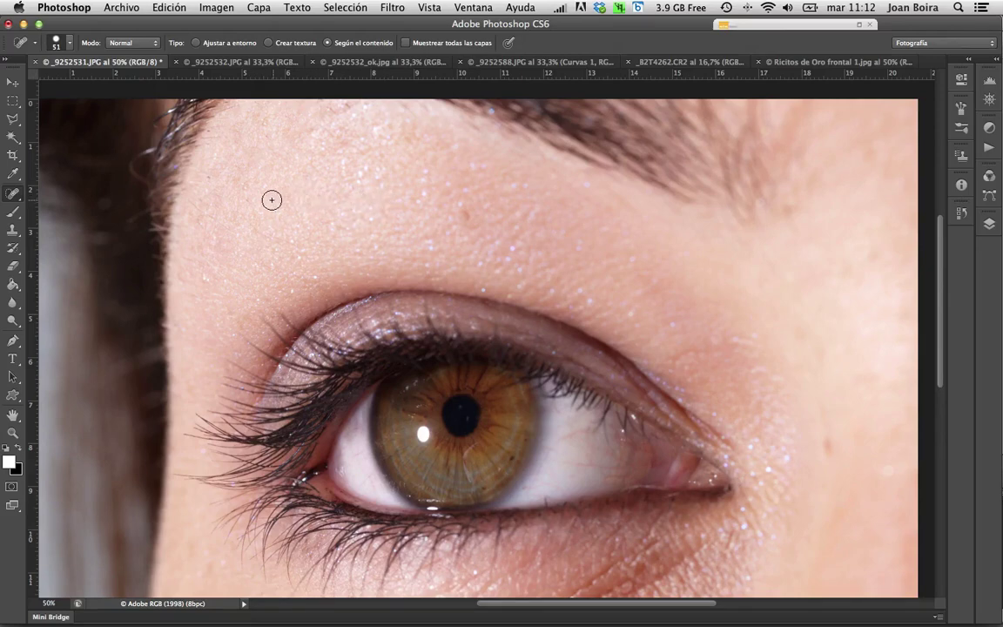
mouse_move(325, 132)
left_mouse_down()
mouse_move(325, 120)
mouse_move(319, 136)
left_mouse_up()
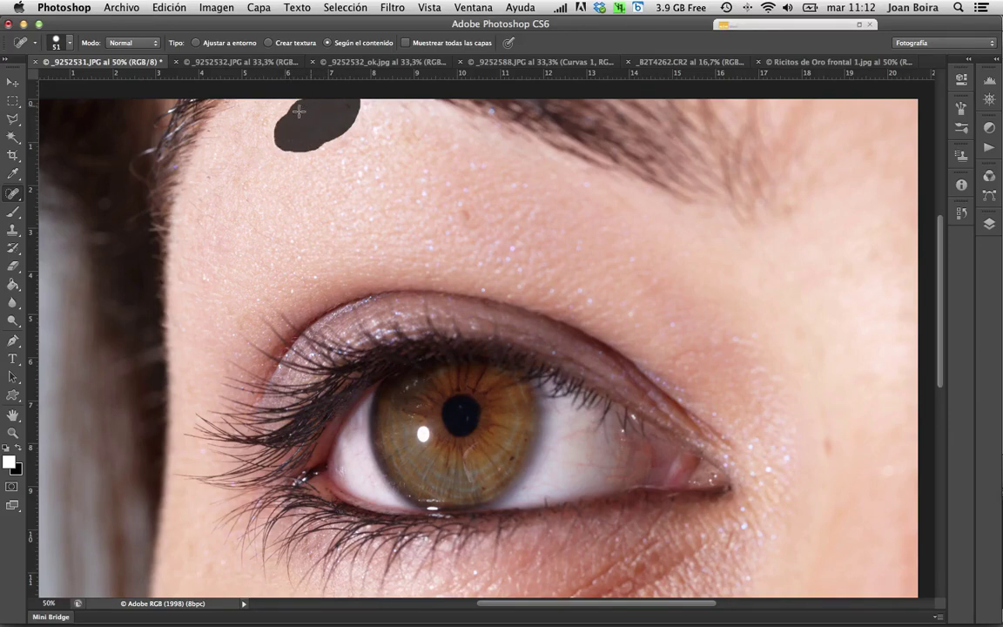
left_click_drag(281, 118, 260, 124)
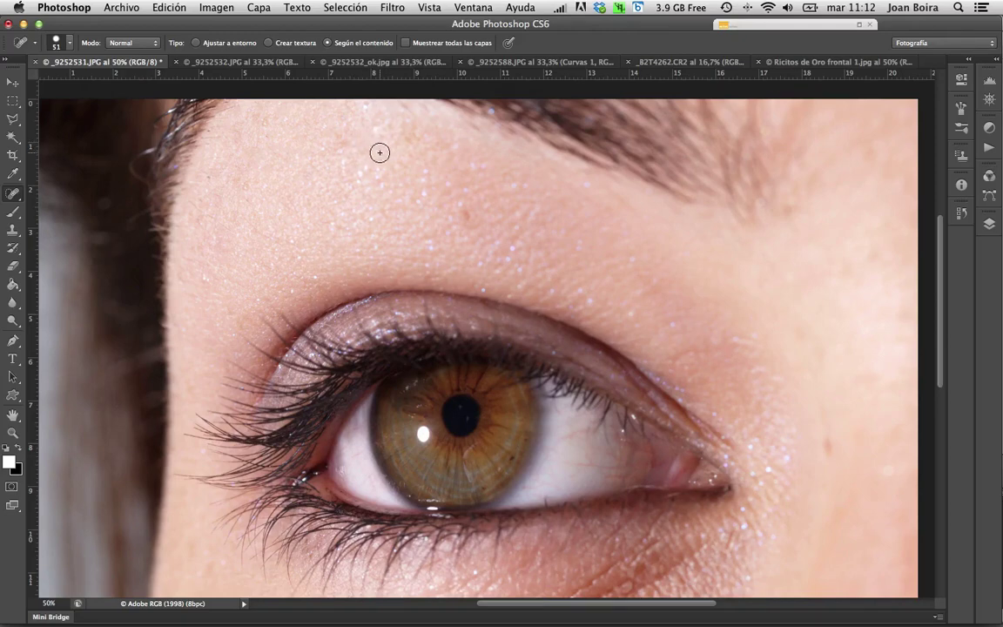
mouse_move(374, 134)
left_mouse_down()
mouse_move(388, 121)
mouse_move(360, 132)
mouse_move(383, 131)
mouse_move(425, 202)
left_mouse_up()
scroll(386, 159, "down", 3)
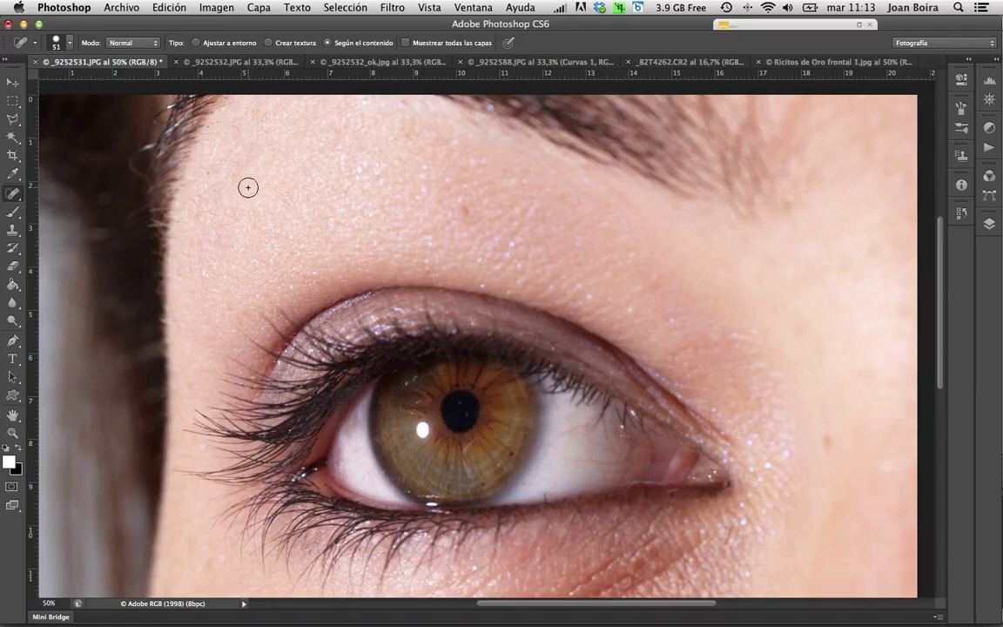
Step: Heal an upper-left forehead speck and paint out the wrinkle line under the eye
left_click(210, 174)
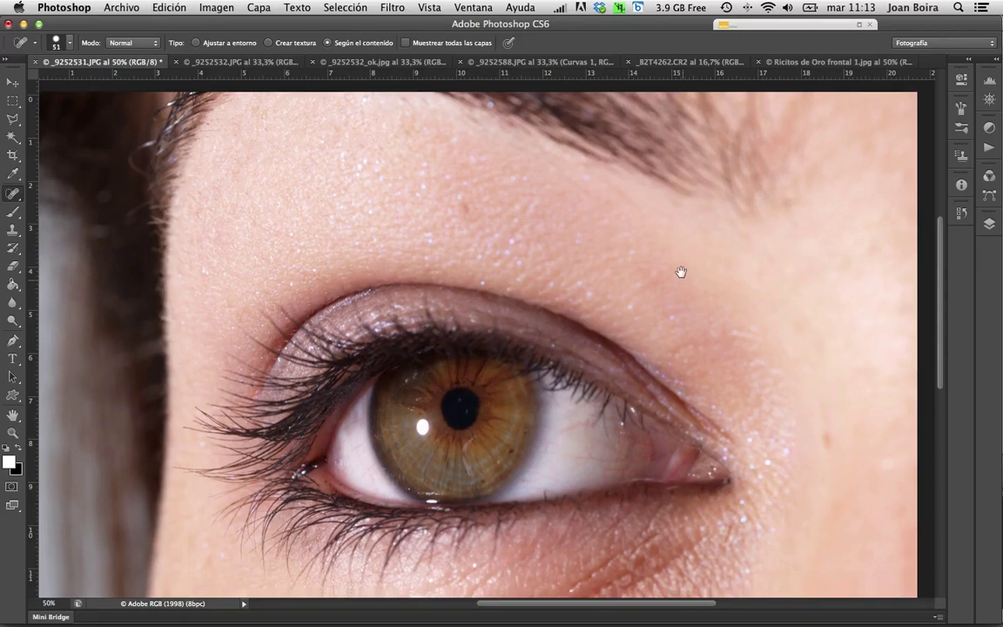
left_click_drag(680, 271, 682, 225)
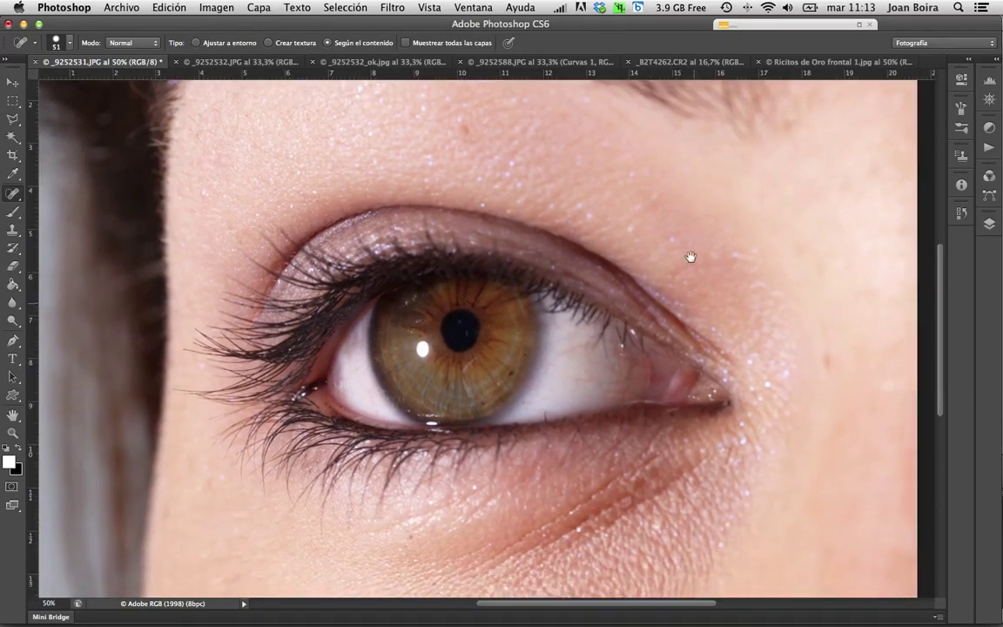
scroll(687, 226, "down", 5)
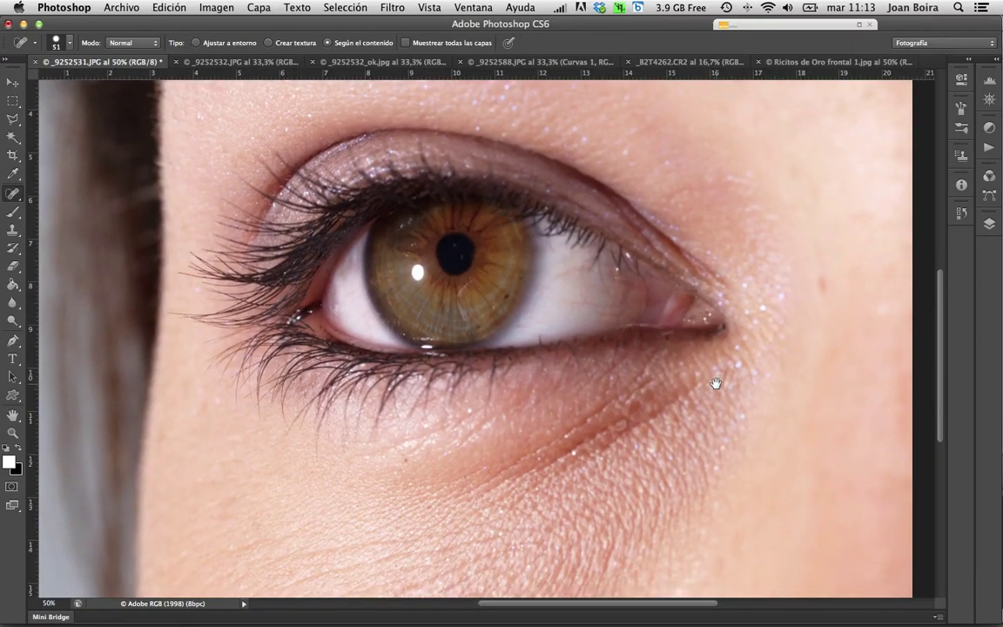
left_click_drag(716, 383, 710, 366)
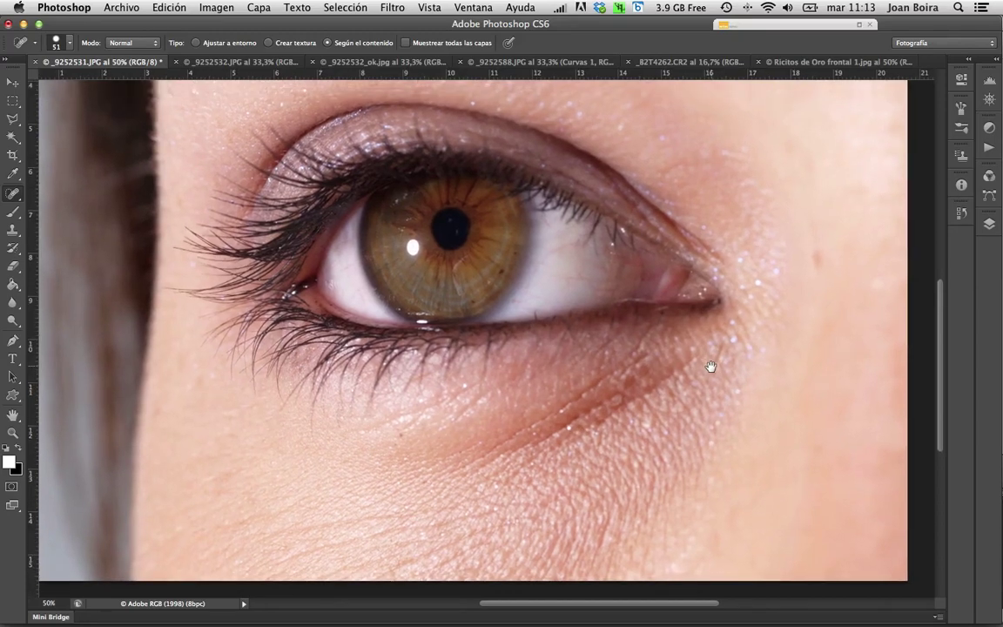
scroll(711, 367, "up", 1)
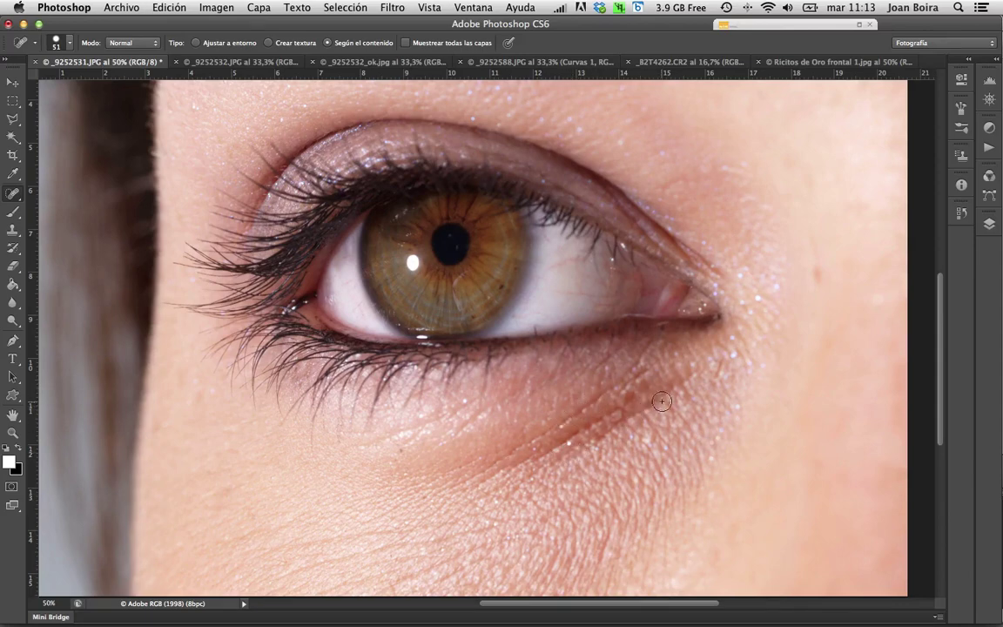
mouse_move(673, 389)
left_mouse_down()
mouse_move(613, 429)
mouse_move(630, 373)
mouse_move(478, 476)
mouse_move(544, 452)
left_mouse_up()
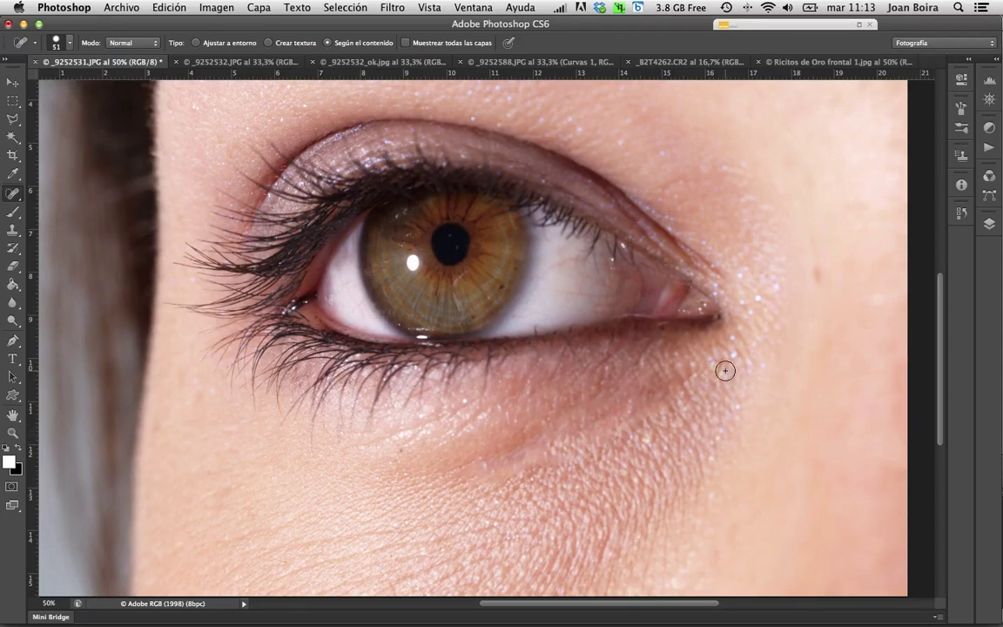
left_click(180, 8)
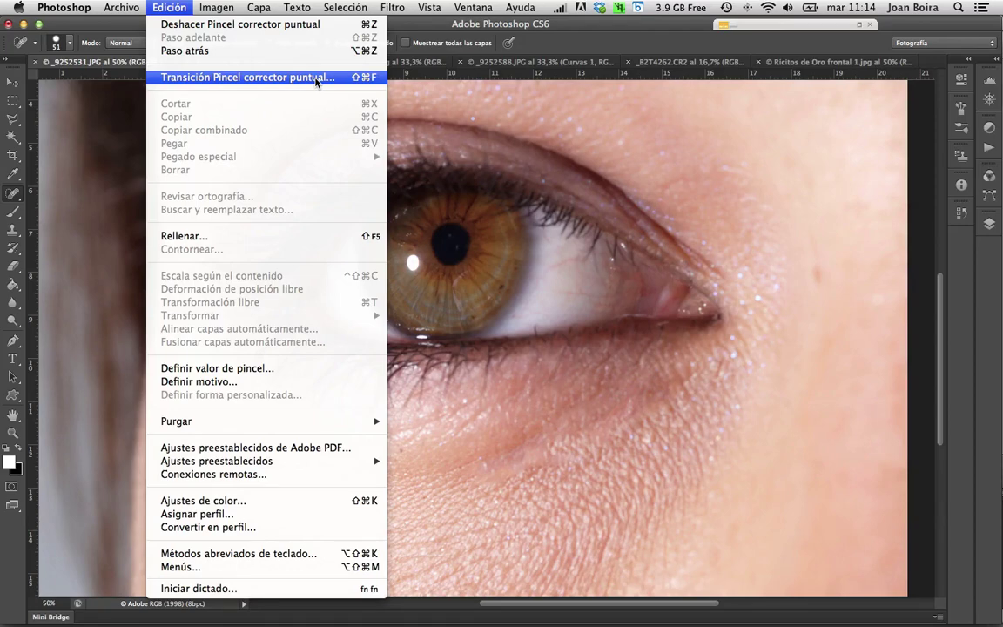
Step: Fade the under-eye spot-healing stroke to about 30% opacity with Transición Pincel corrector puntual
left_click(316, 83)
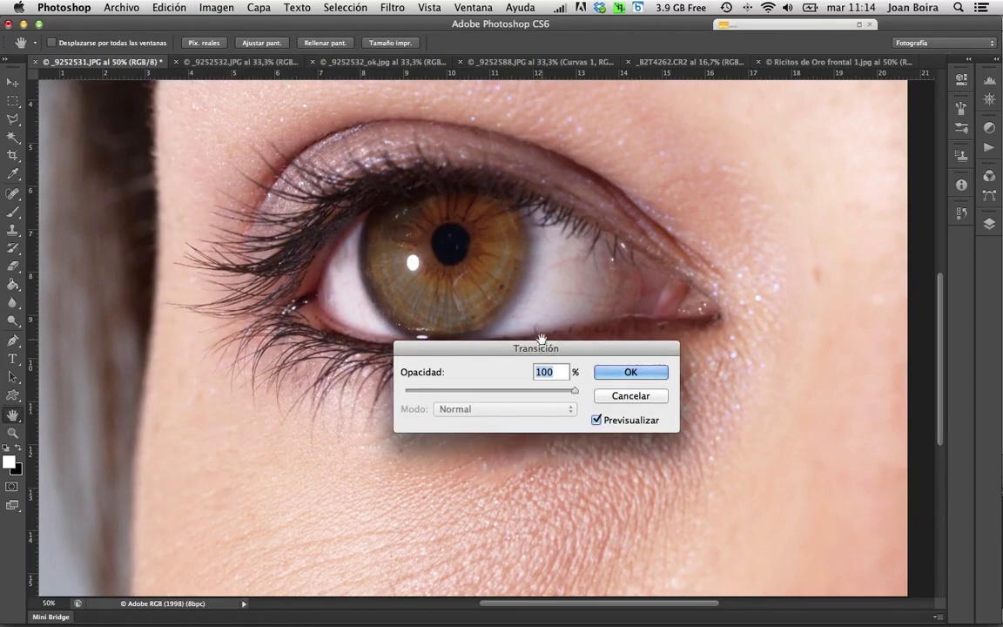
left_click_drag(553, 341, 663, 182)
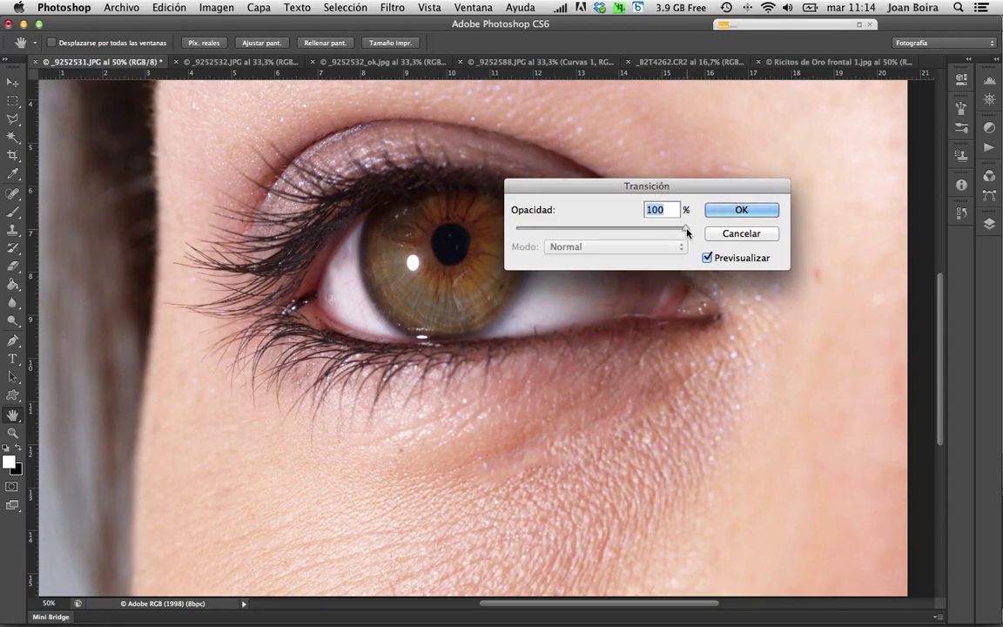
mouse_move(687, 232)
left_mouse_down()
mouse_move(514, 233)
mouse_move(688, 233)
left_mouse_up()
left_click_drag(686, 229, 505, 235)
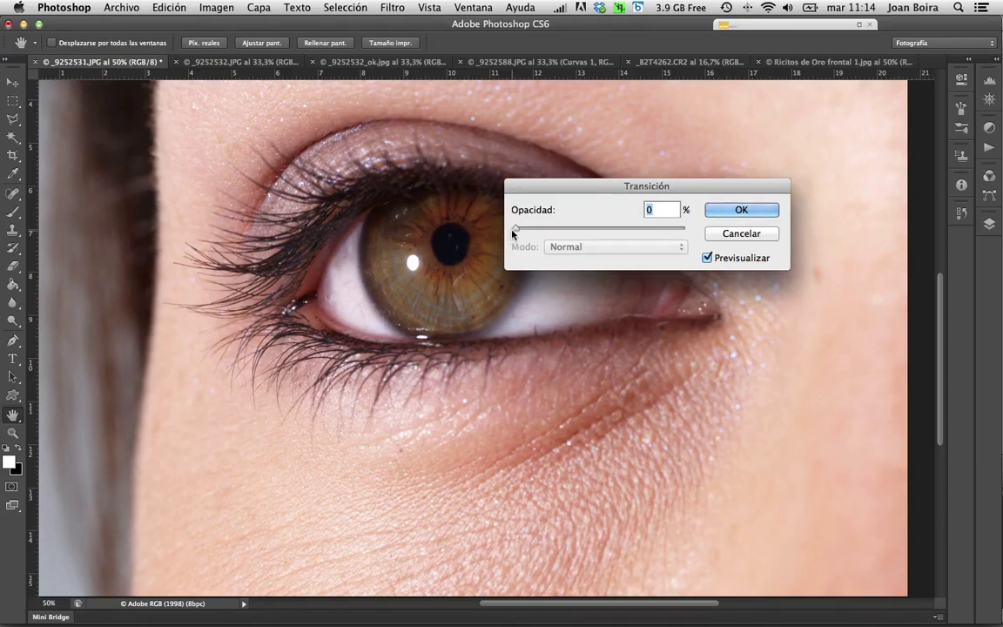
left_click_drag(514, 232, 562, 231)
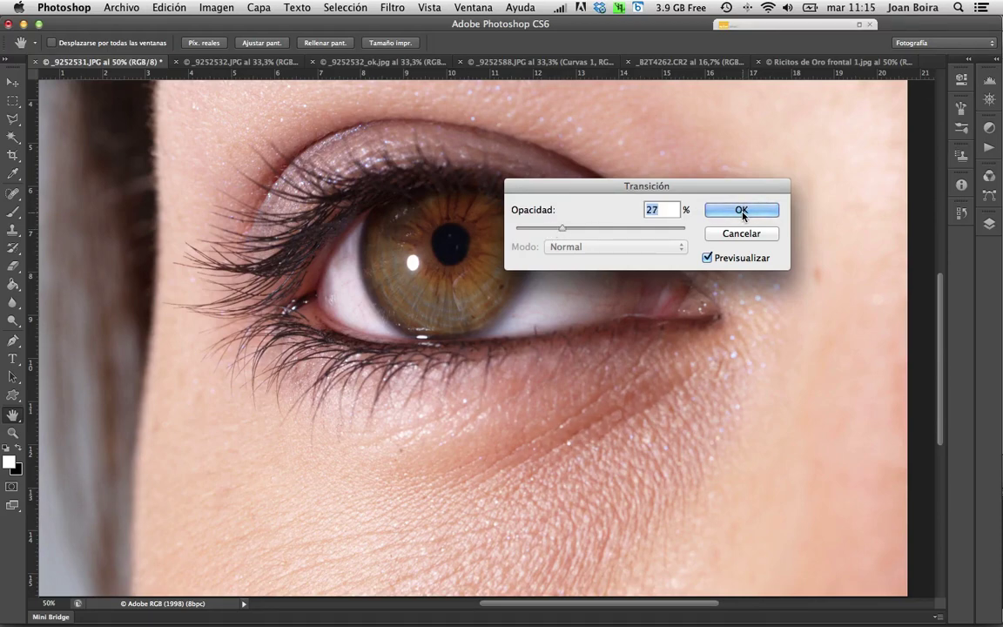
left_click_drag(562, 229, 575, 232)
left_click(765, 209)
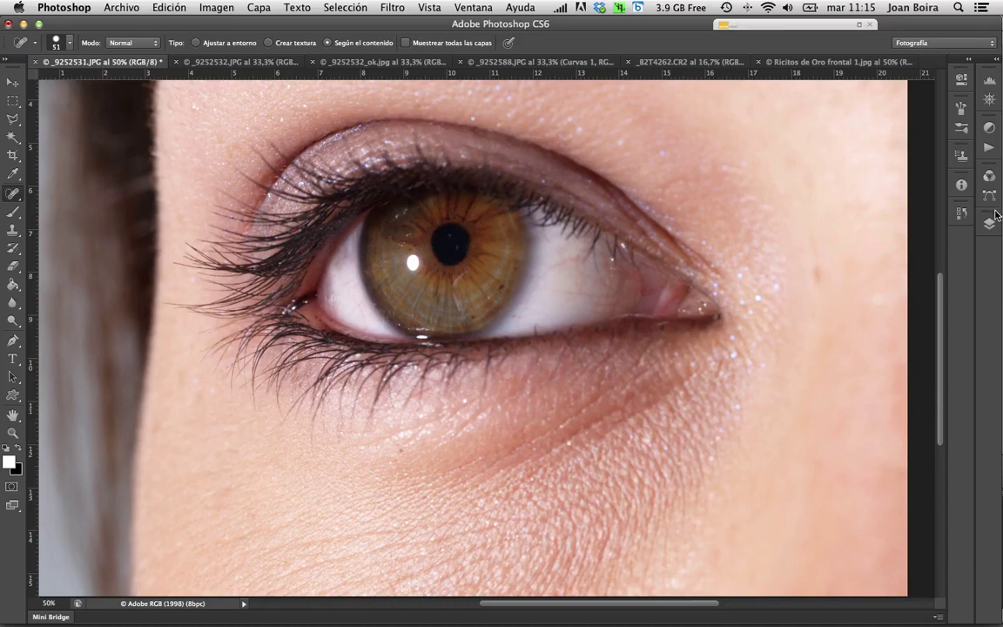
Step: Step back through History, restore the last 'Transición Pincel corrector' state, and close History
left_click(961, 214)
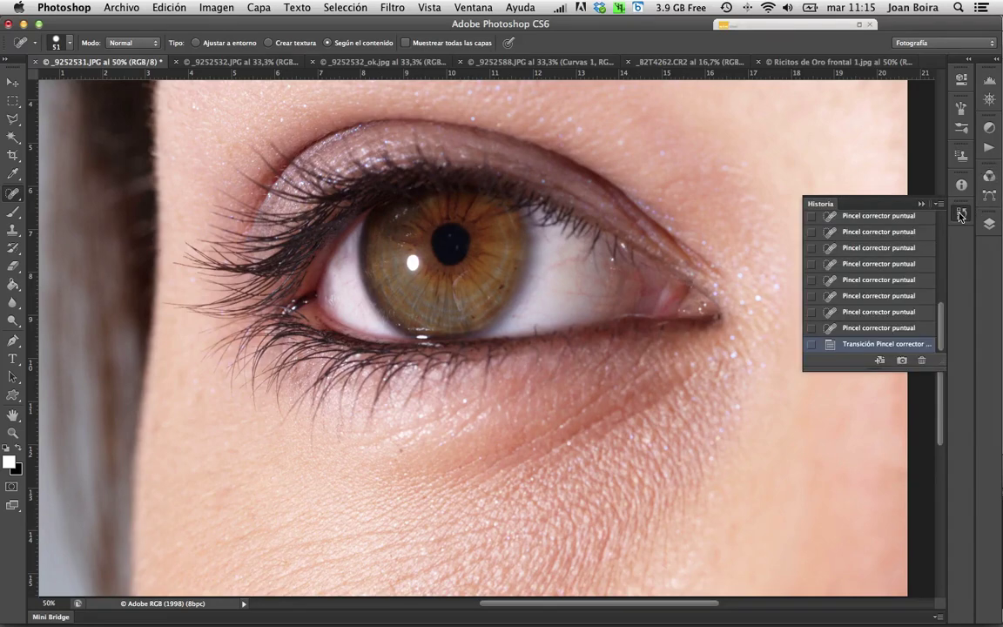
left_click(903, 328)
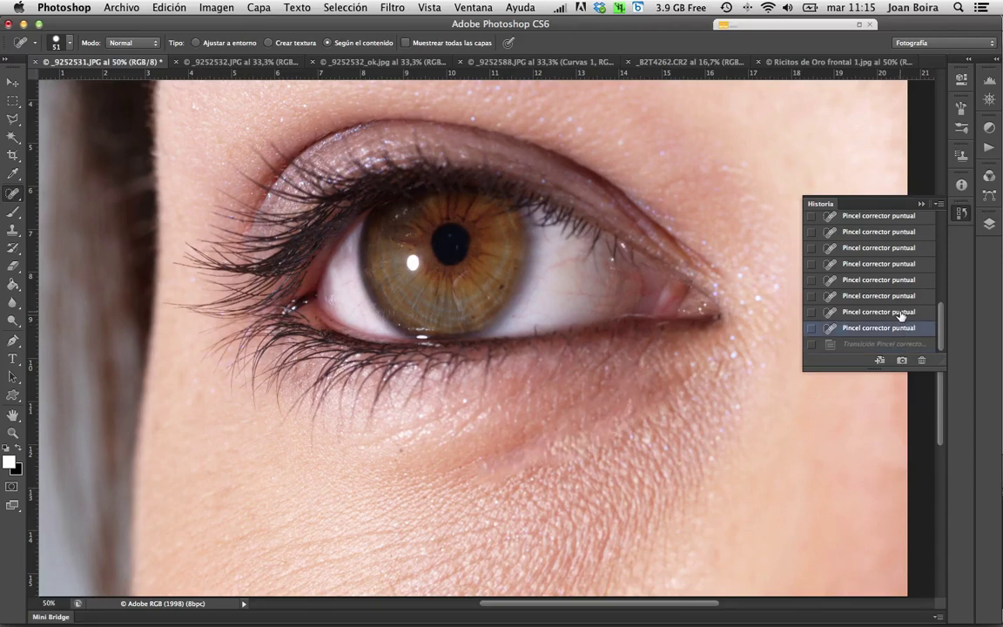
left_click(901, 311)
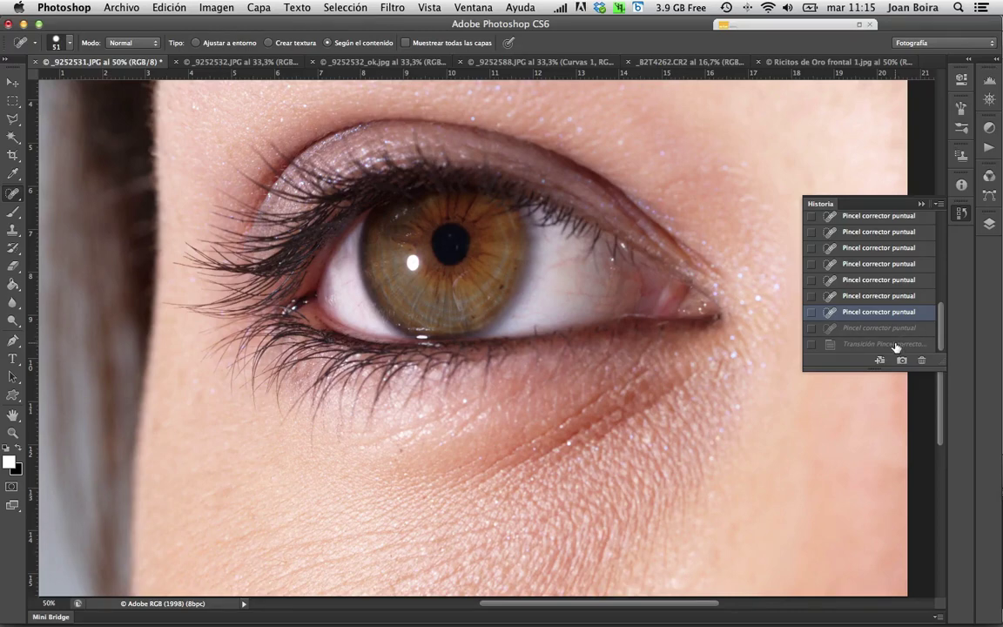
left_click(896, 344)
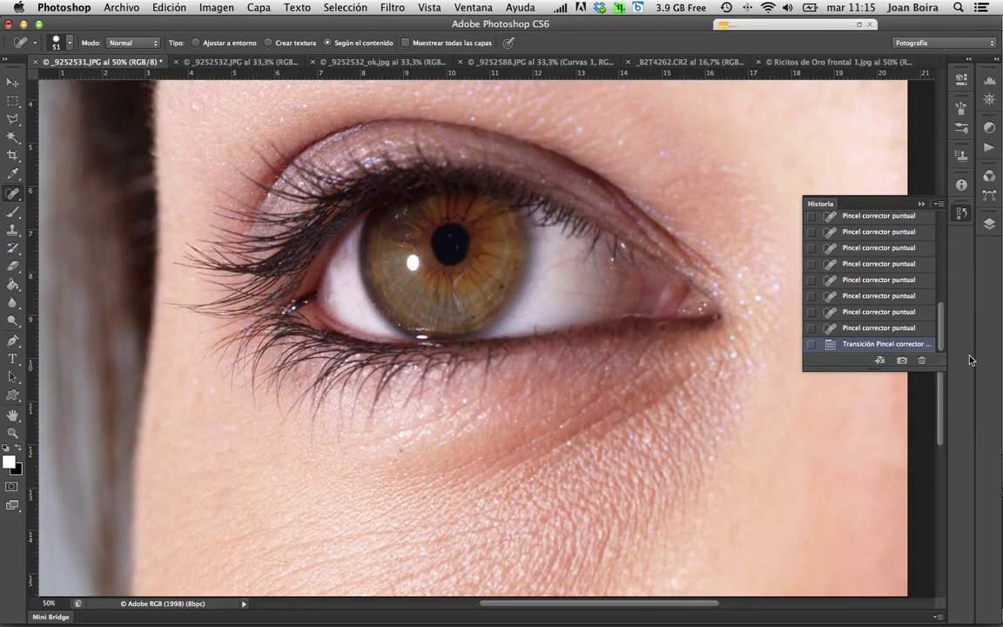
left_click(961, 213)
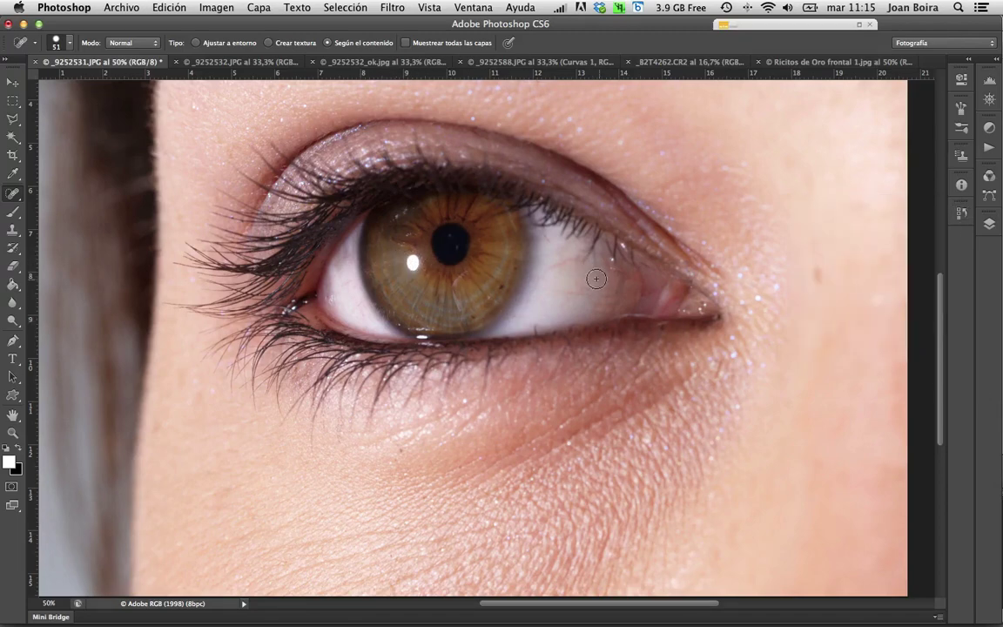
Step: Heal three marks on the eye white, then switch to the _9252532.JPG lips photo
mouse_move(598, 294)
left_mouse_down()
mouse_move(555, 285)
mouse_move(574, 272)
mouse_move(569, 295)
mouse_move(578, 285)
left_mouse_up()
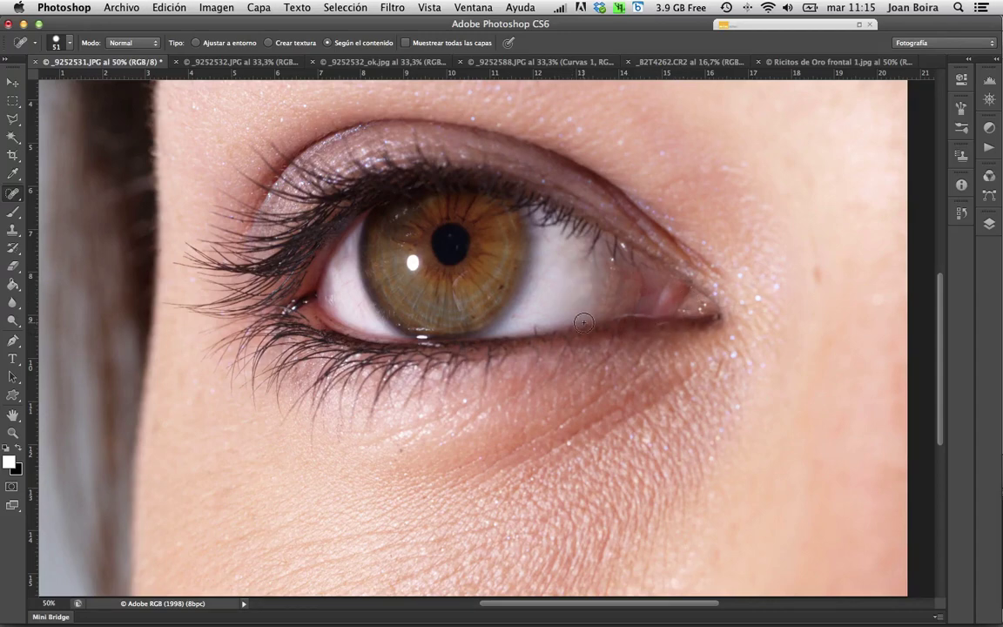
left_click(349, 284)
left_click(346, 291)
scroll(482, 183, "down", 2)
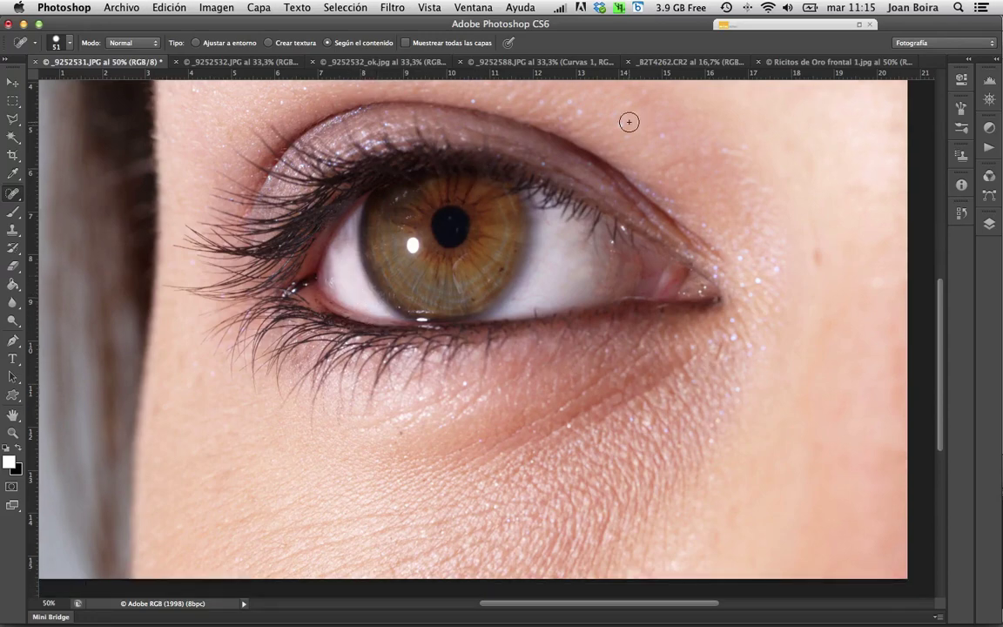
left_click(244, 61)
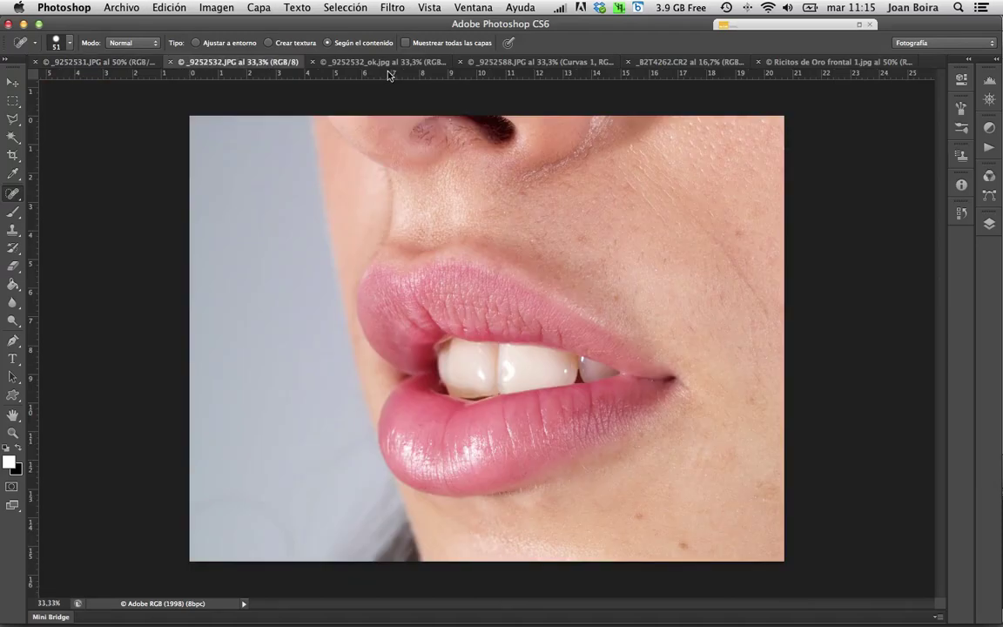
Step: Zoom to 50% and heal the small dark spots above the upper lip
left_click(604, 266)
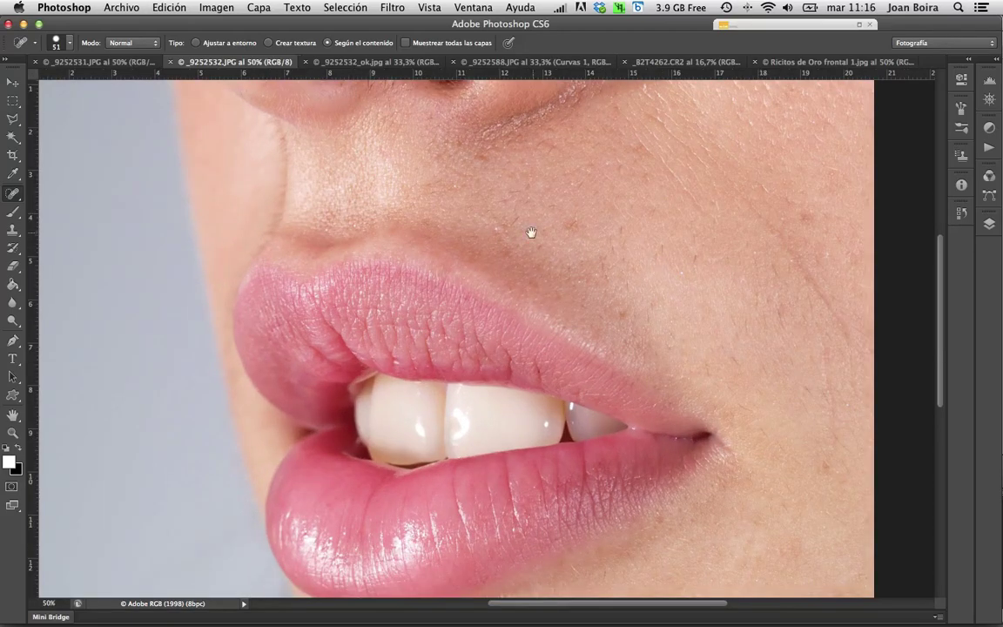
left_click(516, 218)
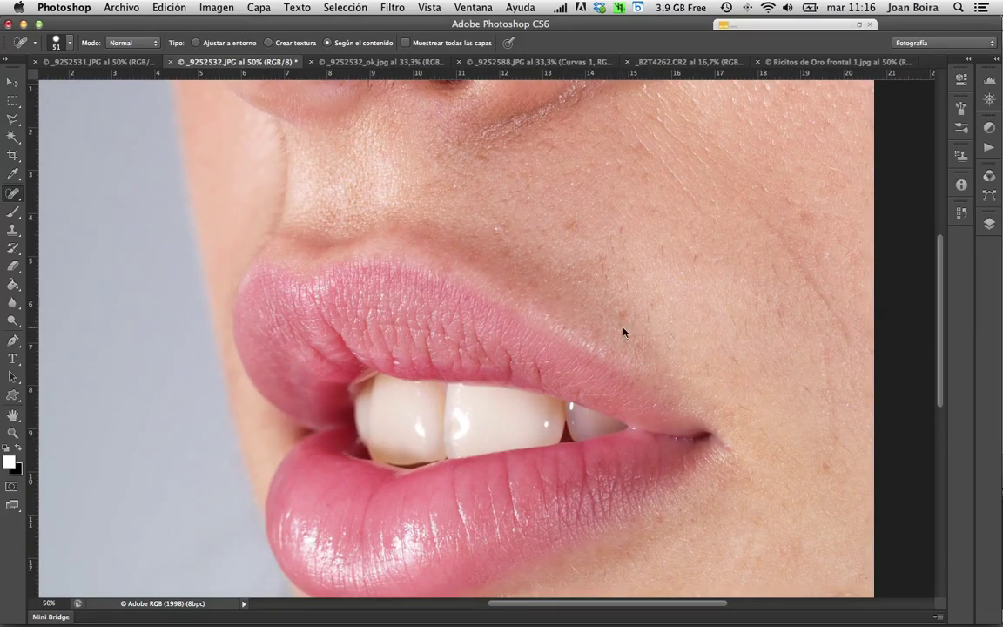
left_click(513, 198)
left_click(552, 207)
left_click(575, 219)
left_click(628, 228)
left_click(614, 241)
left_click(662, 246)
left_click(697, 233)
Step: Heal the remaining blemishes across the cheek, then zoom back out
left_click_drag(779, 320, 762, 292)
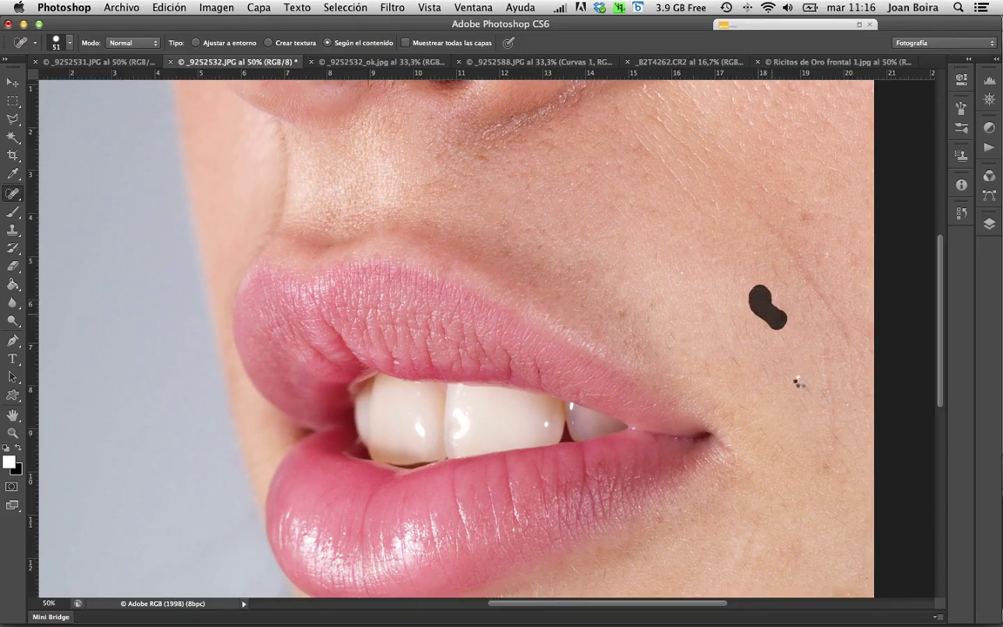
left_click(737, 353)
mouse_move(811, 392)
left_mouse_down()
mouse_move(811, 407)
mouse_move(771, 435)
left_mouse_up()
left_click(833, 432)
left_click(741, 403)
left_click(754, 337)
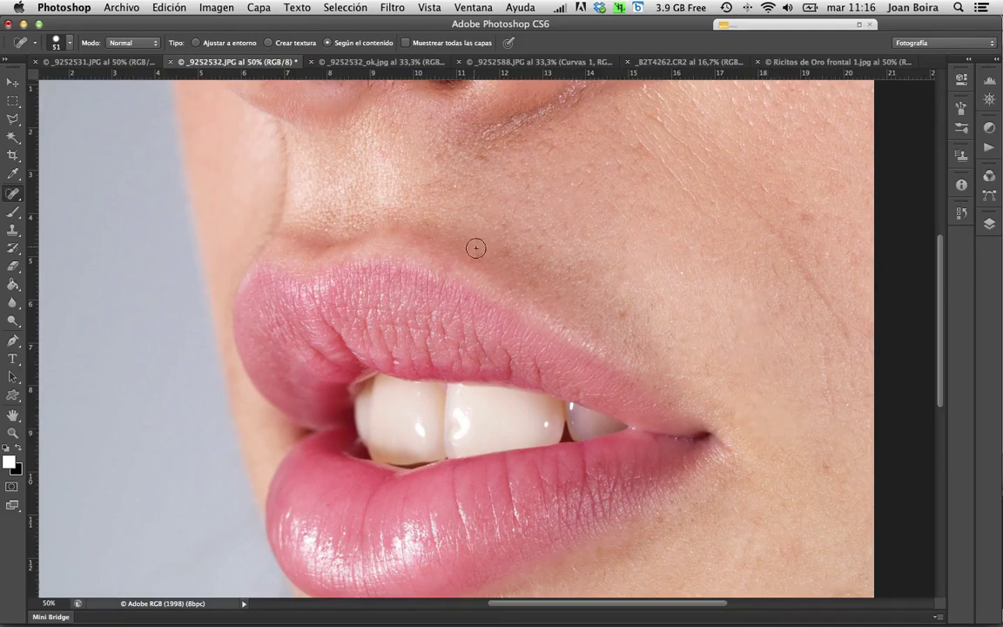
left_click(715, 228)
key("super+minus")
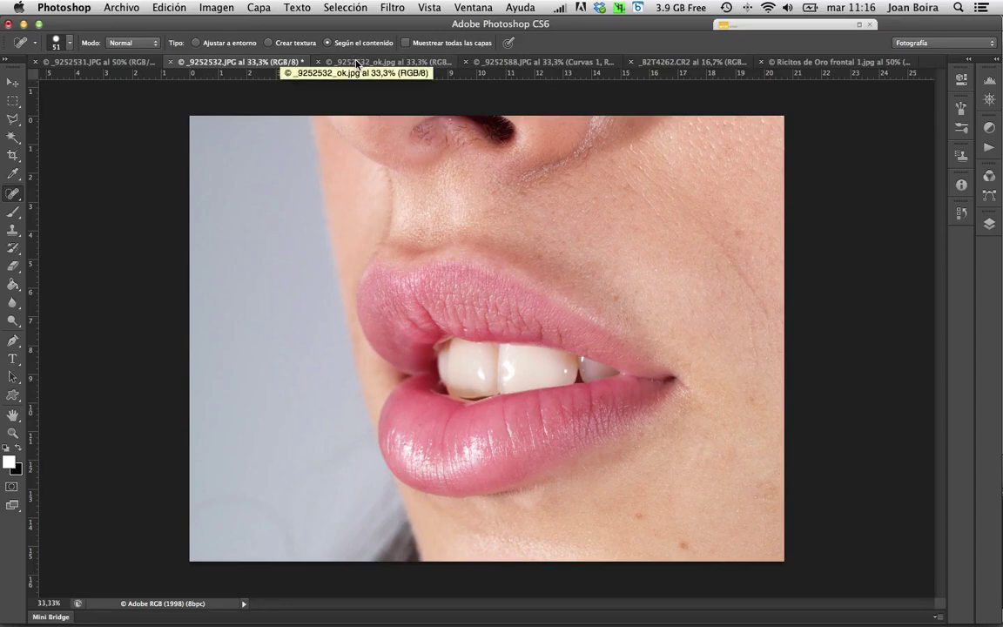
Step: Flip repeatedly between _9252532.JPG and the finished _9252532_ok.jpg to compare them
left_click(356, 63)
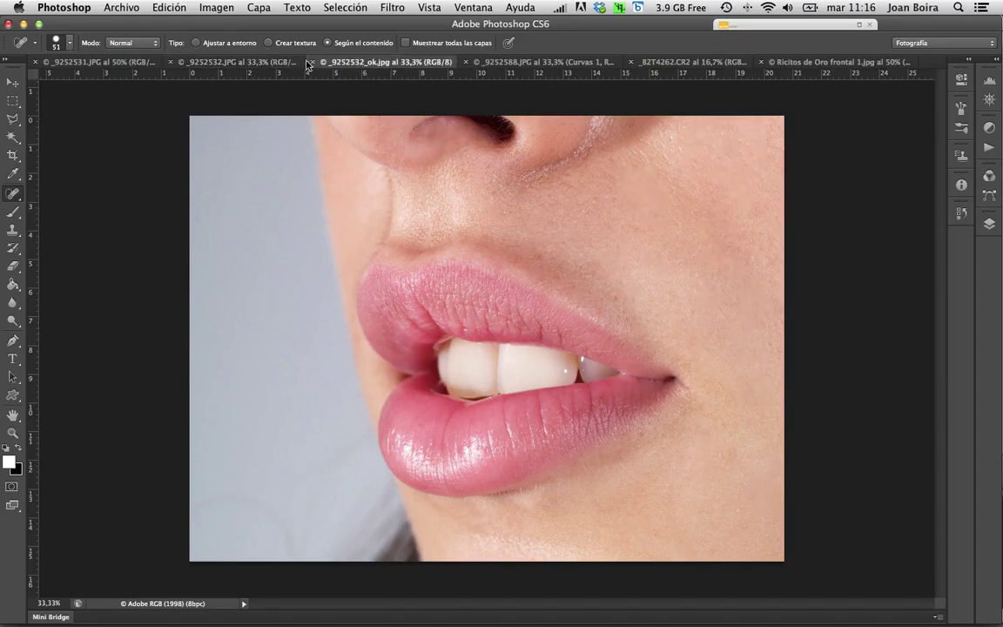
left_click(275, 63)
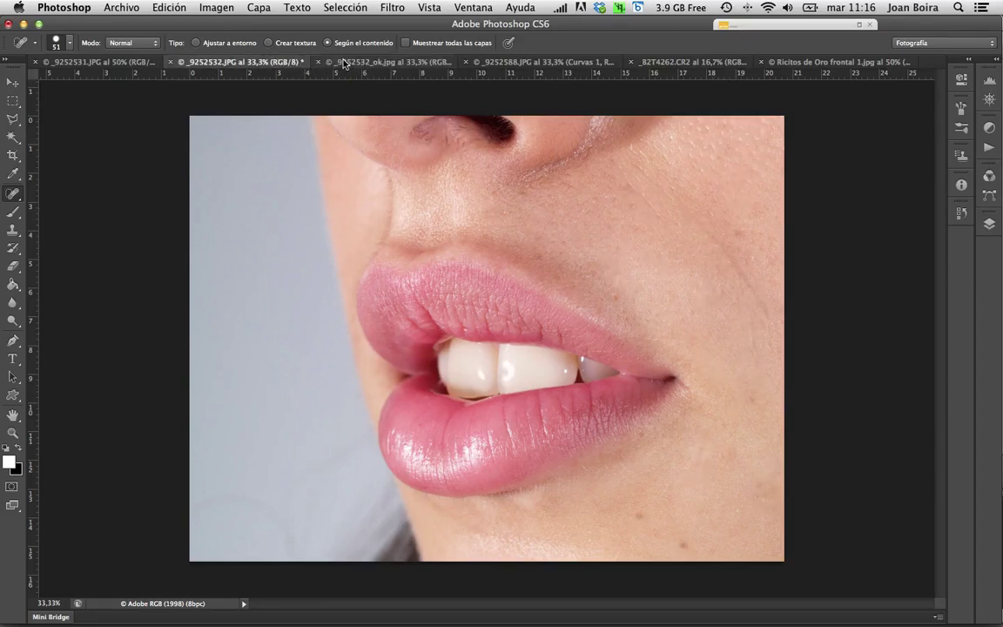
left_click(366, 64)
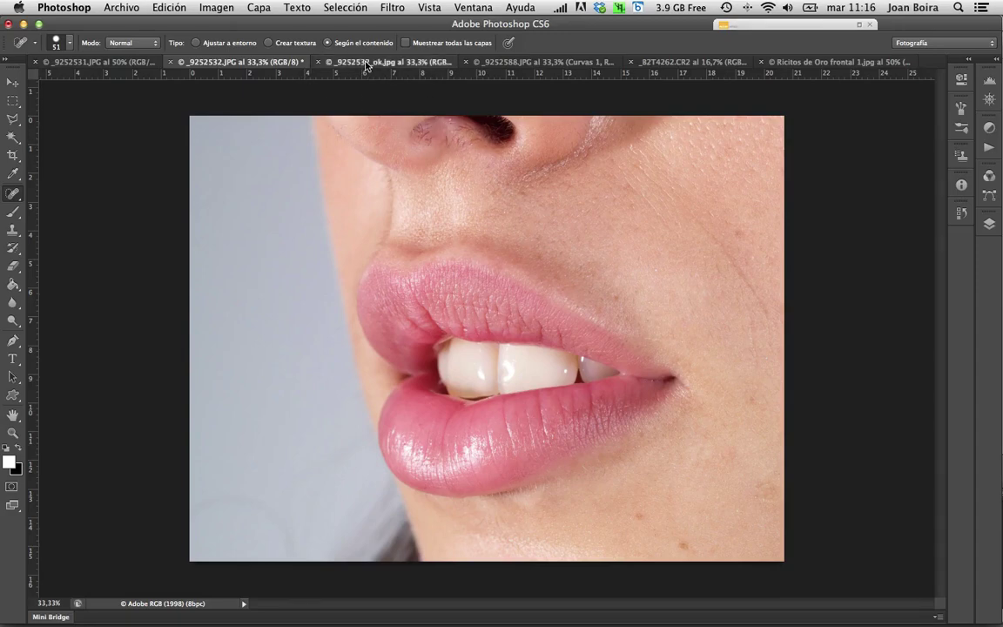
left_click(248, 63)
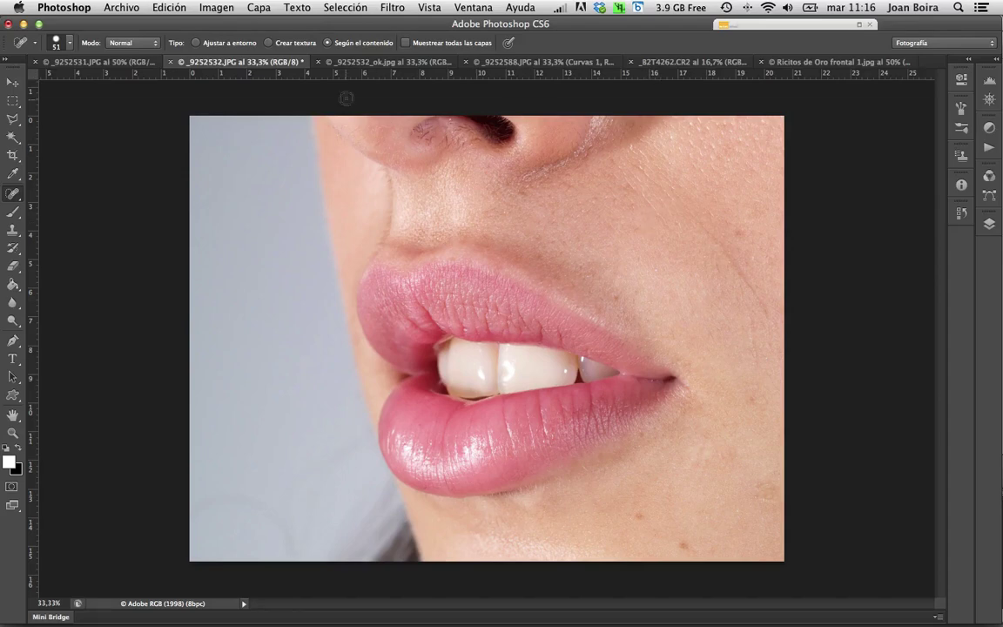
left_click(359, 63)
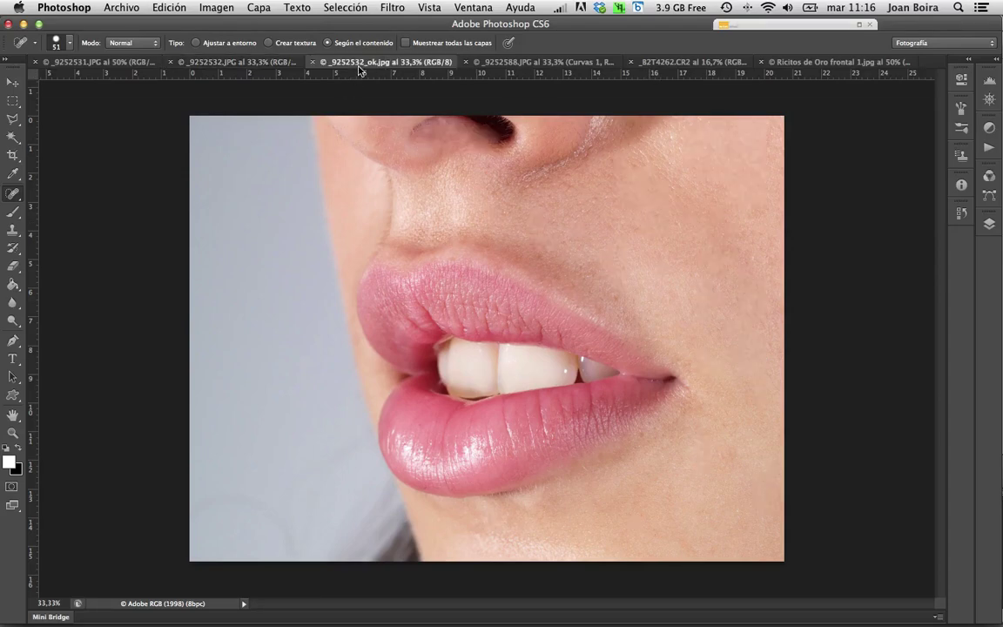
left_click(264, 62)
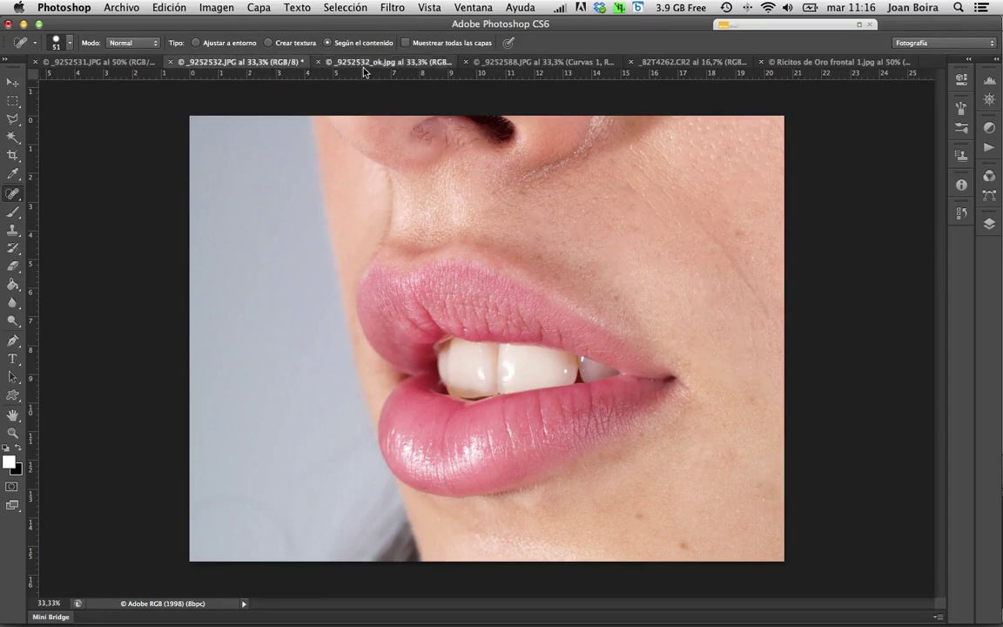
left_click(364, 62)
left_click(244, 62)
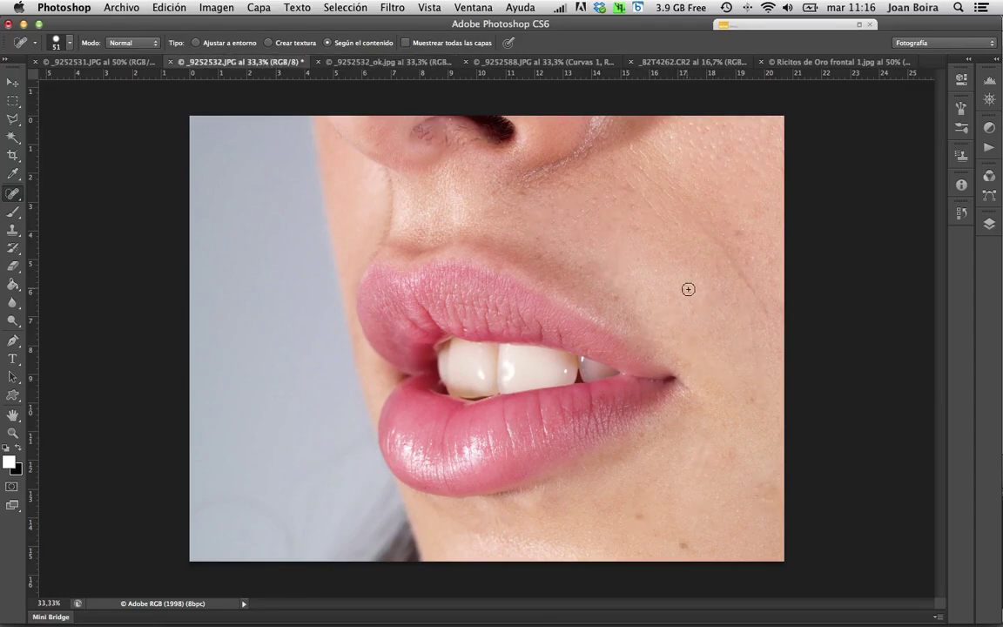
left_click(322, 62)
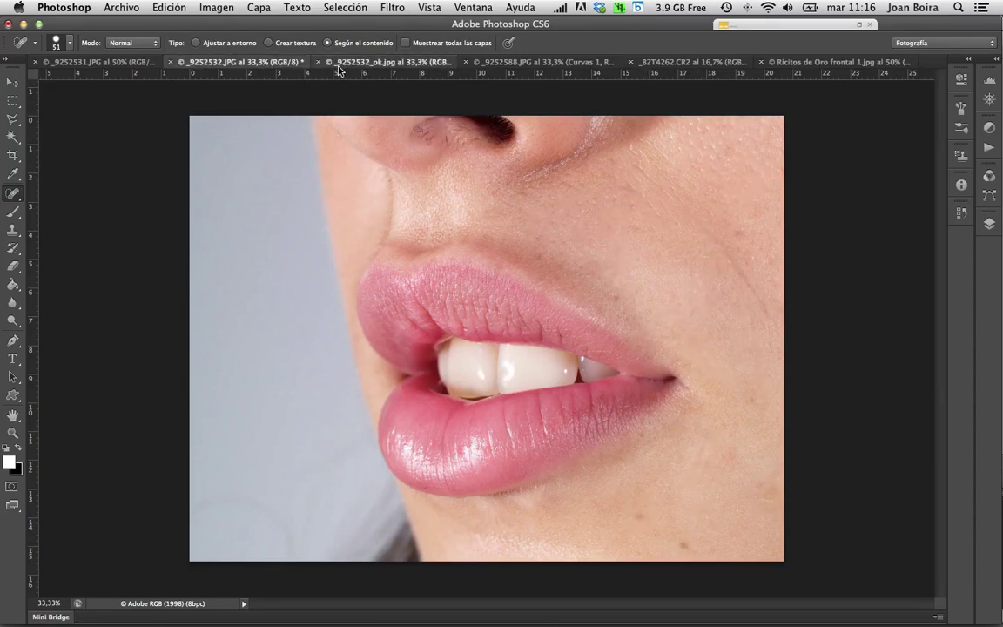
left_click(297, 63)
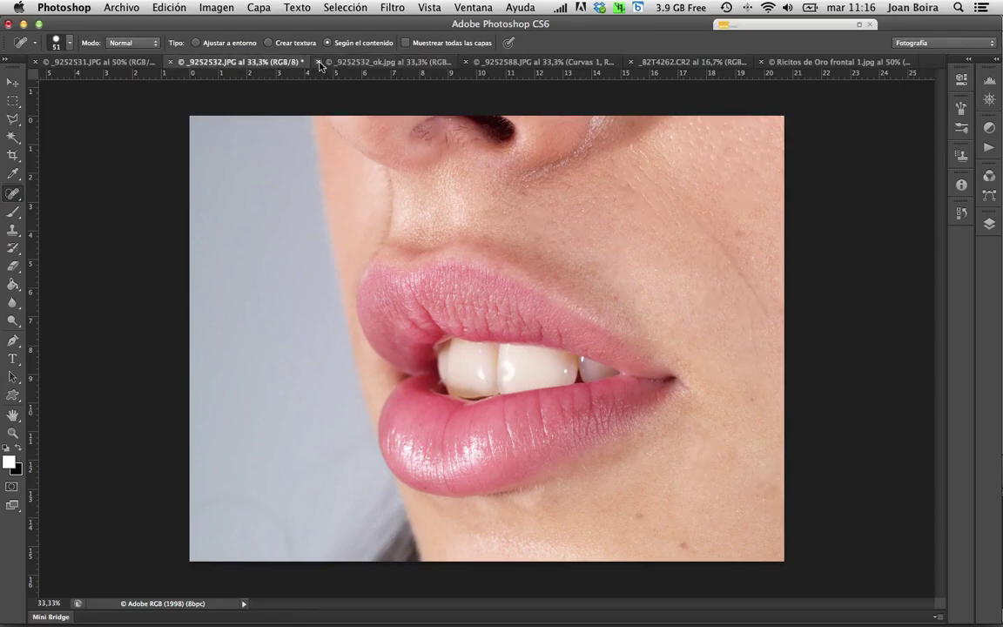
Step: Compare the versions once more, then open the second lips close-up _9252588.JPG
left_click(346, 64)
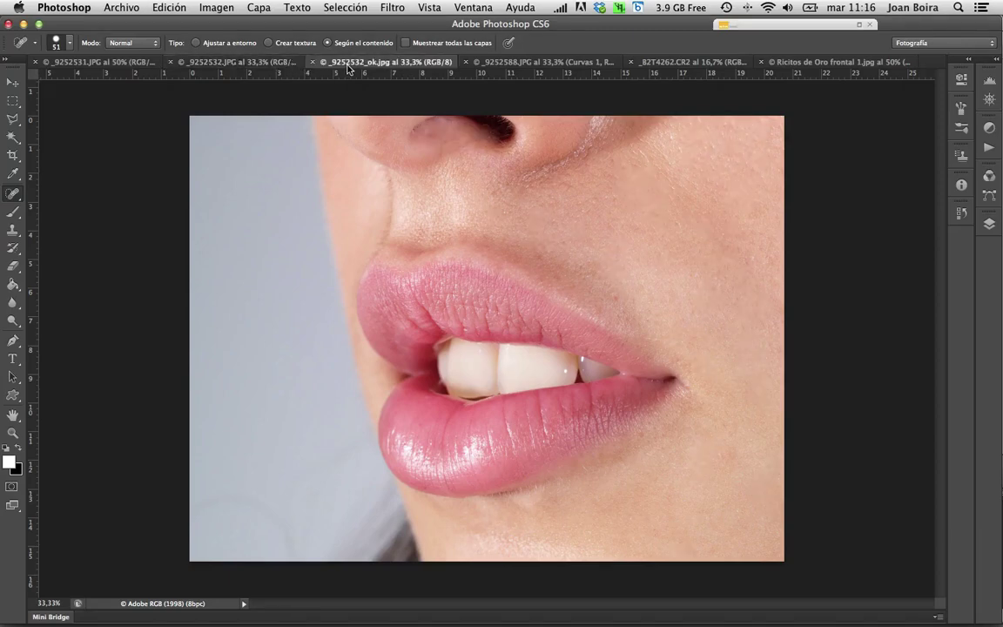
left_click(279, 65)
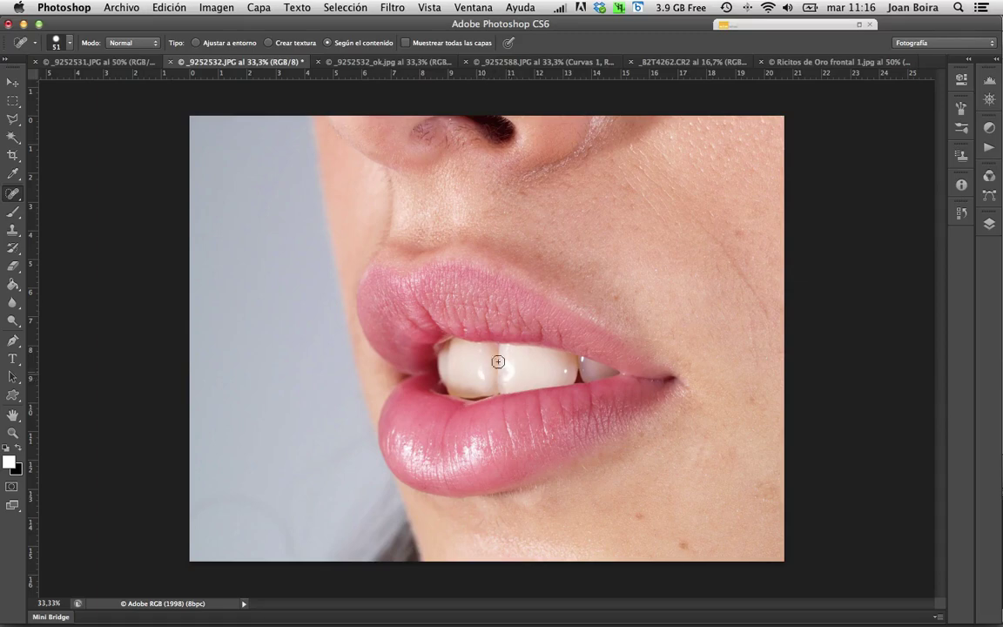
left_click(397, 63)
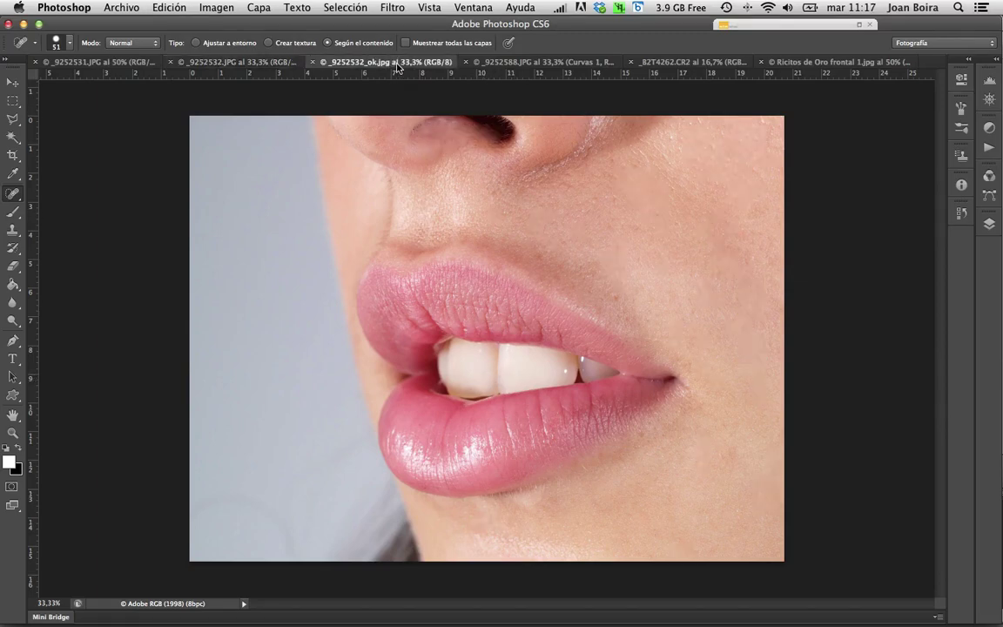
left_click(265, 63)
left_click(369, 70)
left_click(261, 64)
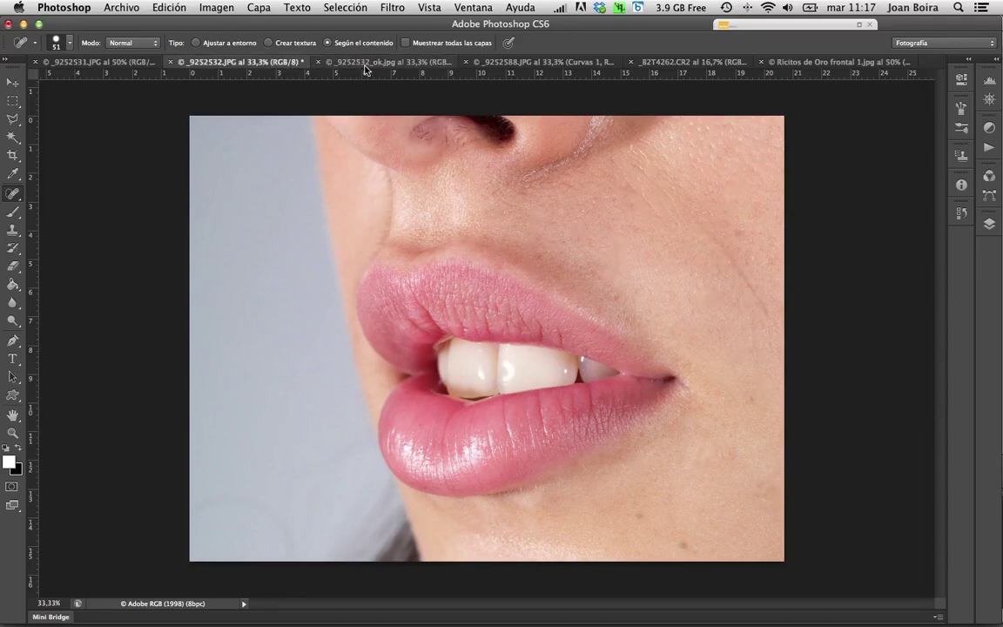
left_click(366, 67)
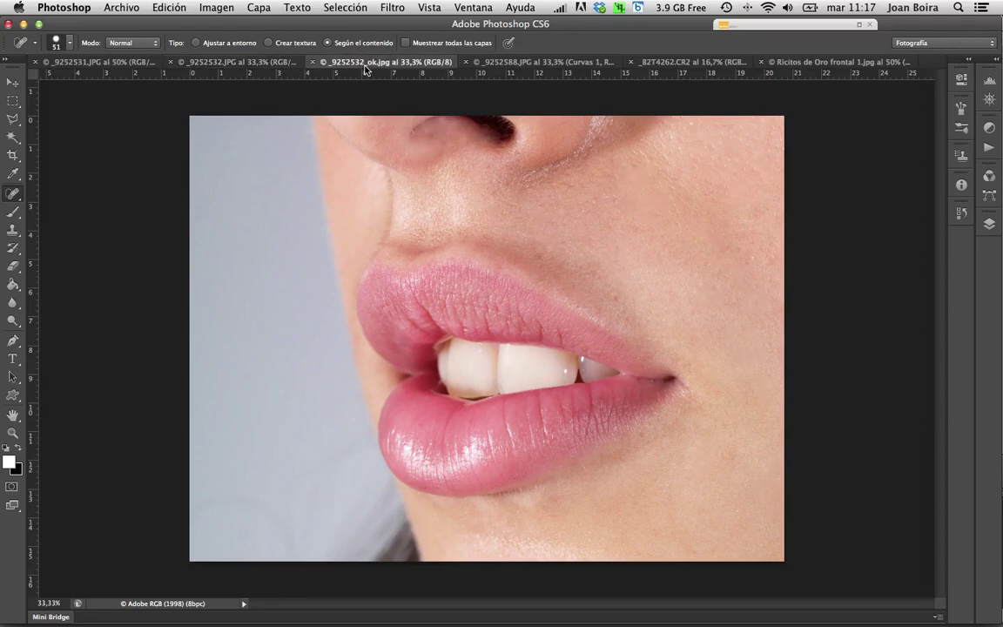
left_click(514, 63)
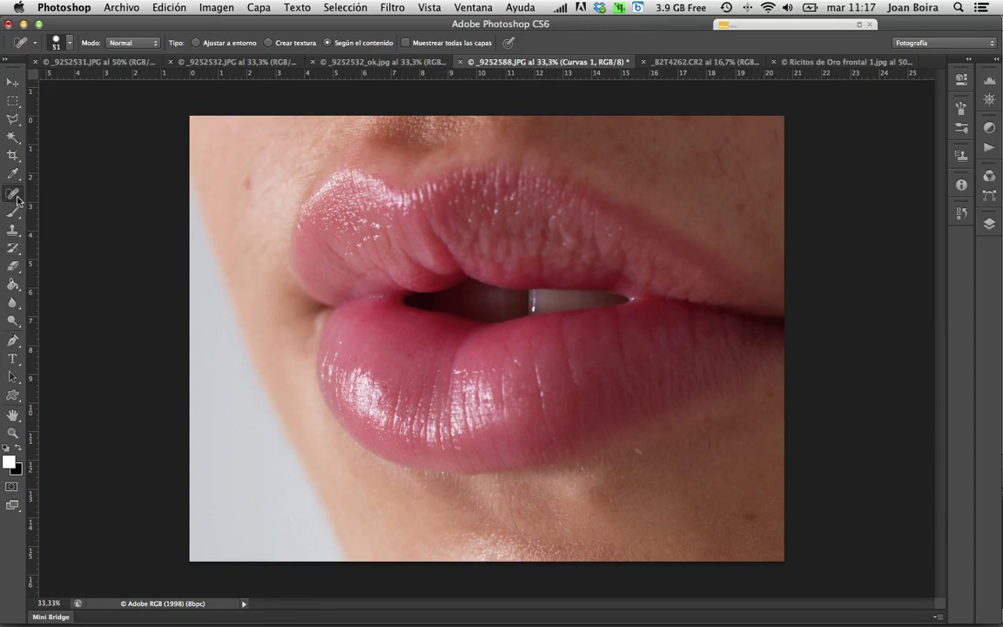
Step: Show the Layers panel and inspect the Curvas 1 curve settings
left_click(989, 223)
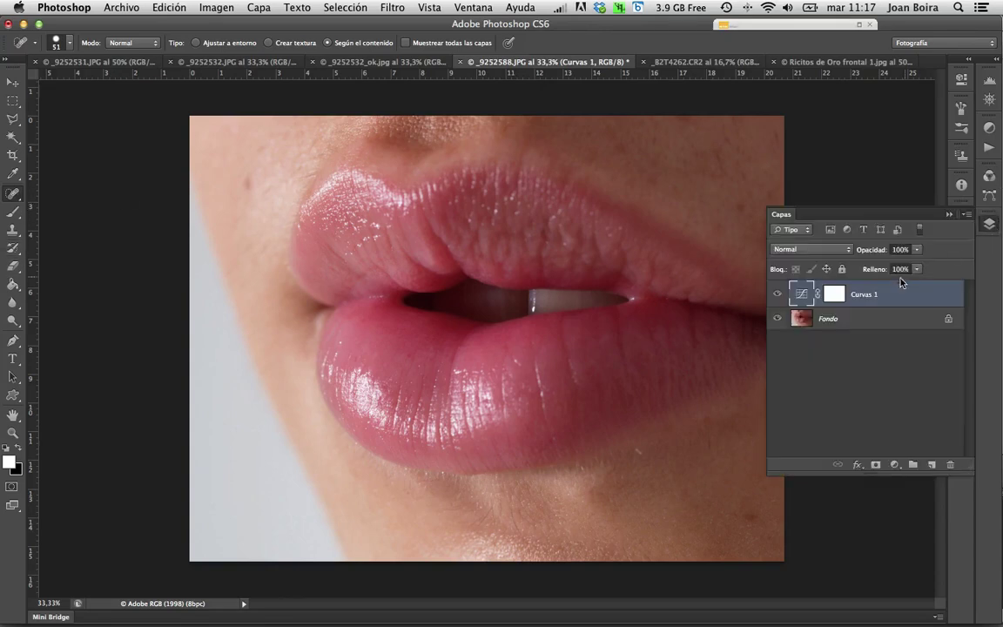
double_click(802, 296)
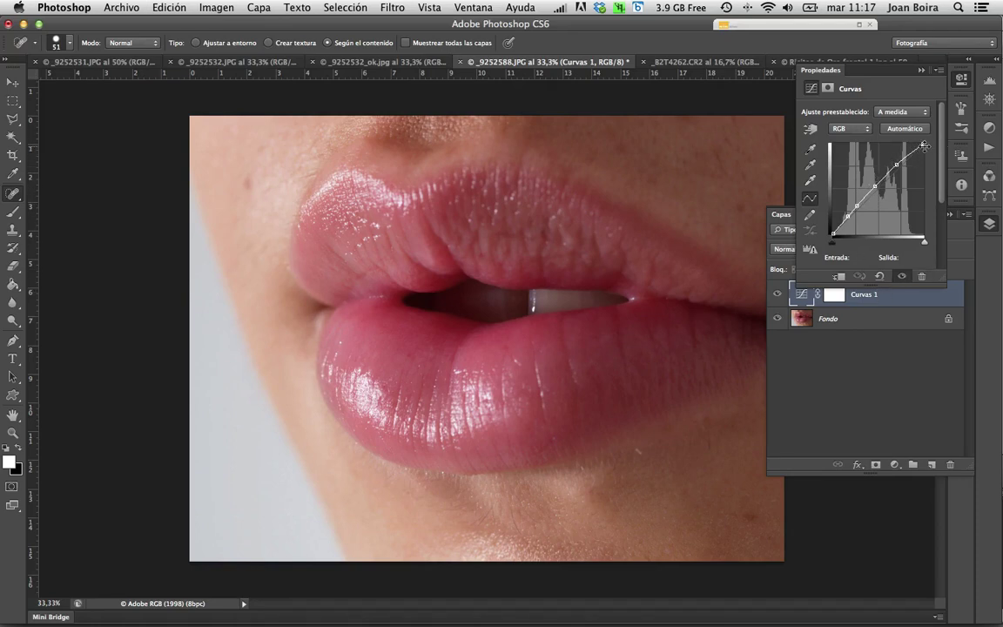
left_click(847, 219)
left_click(891, 367)
Step: Toggle Curvas 1 visibility to compare, target the Fondo layer, and close the side panels
left_click(778, 295)
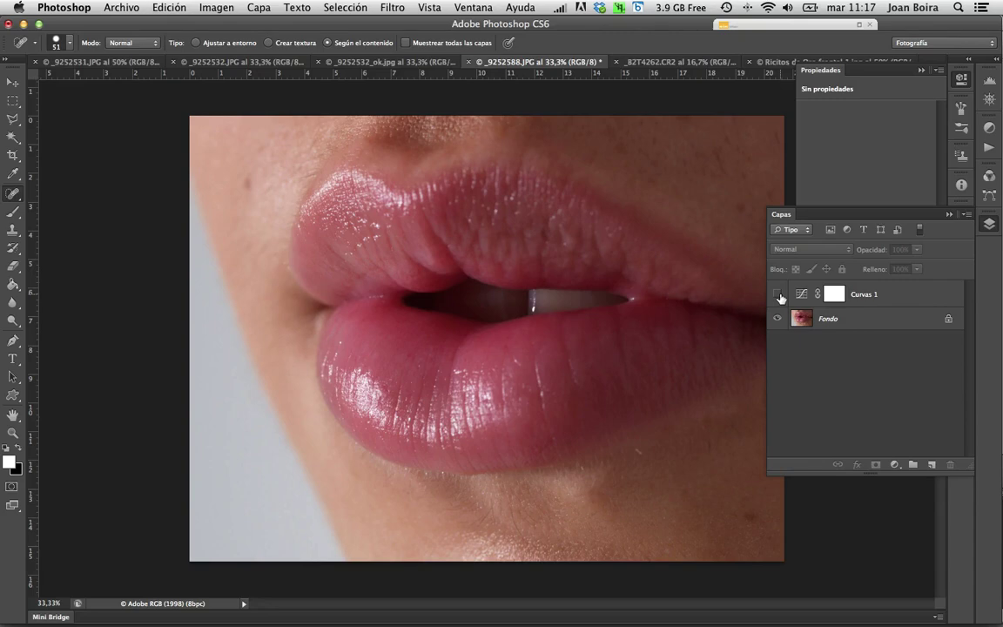
left_click(779, 295)
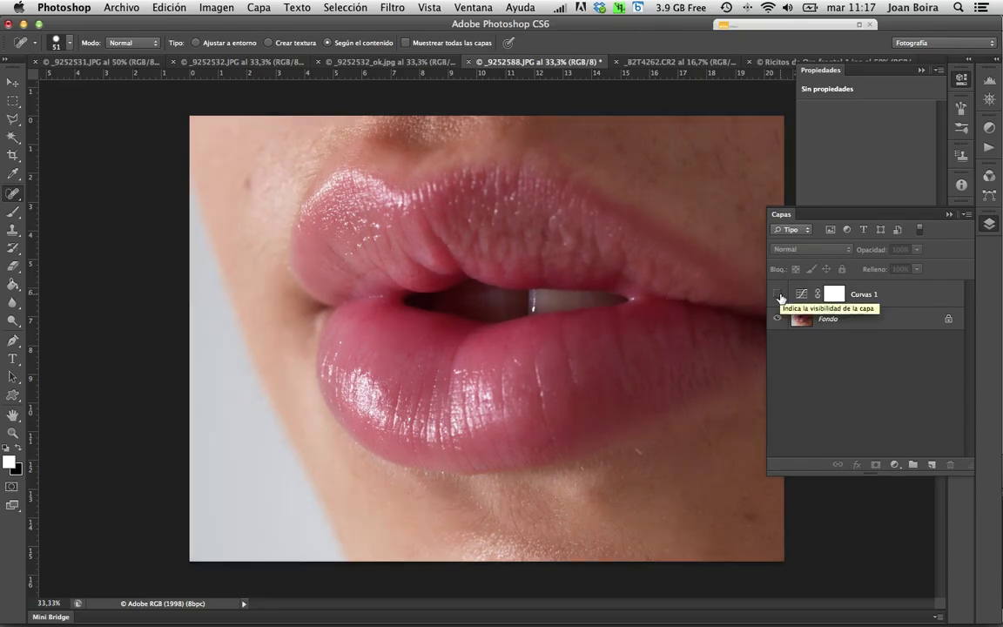
left_click(778, 296)
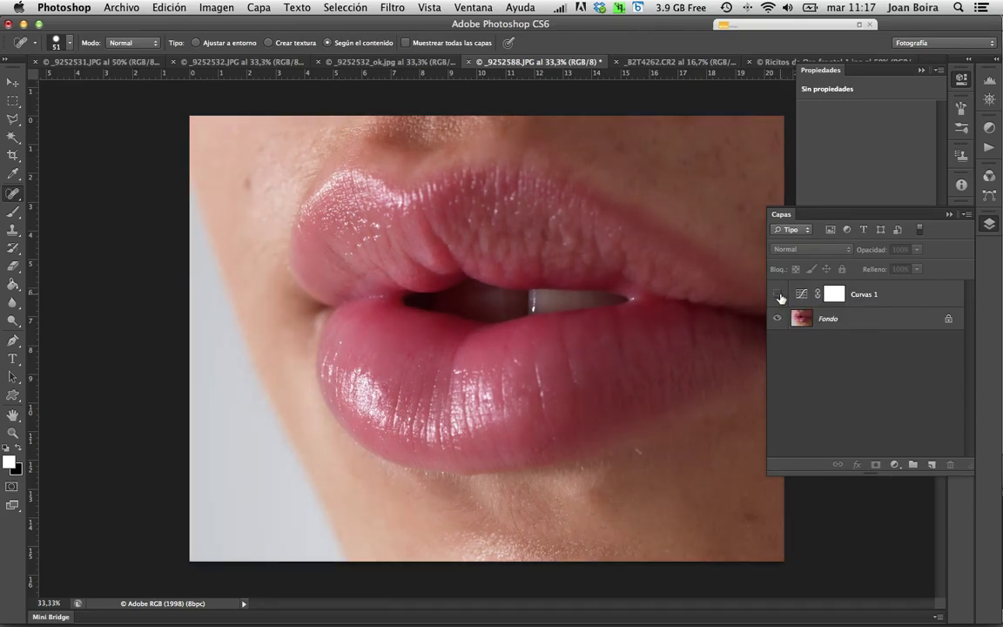
left_click(779, 296)
left_click(858, 316)
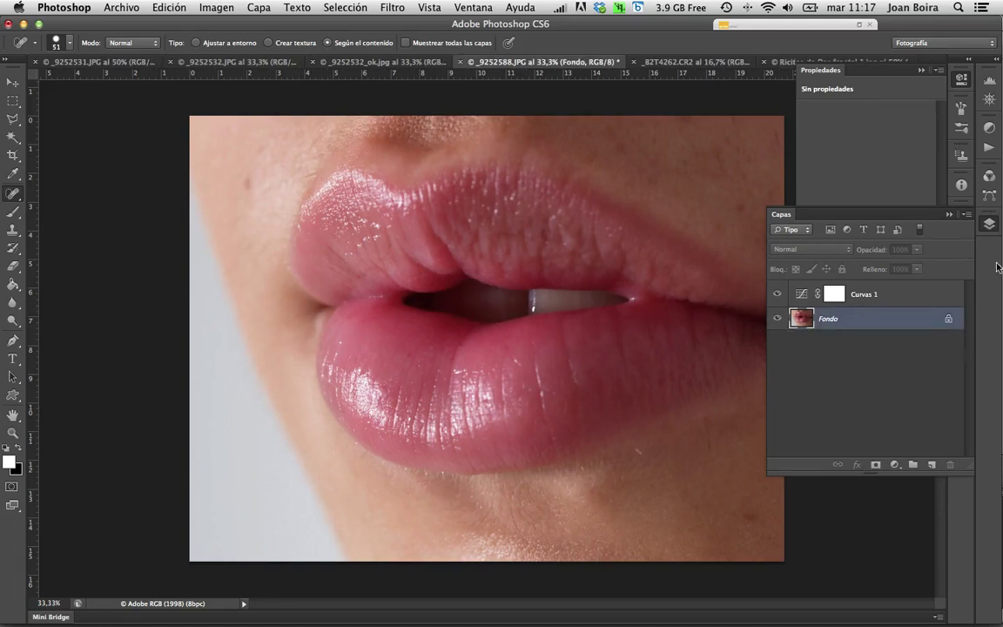
left_click(990, 225)
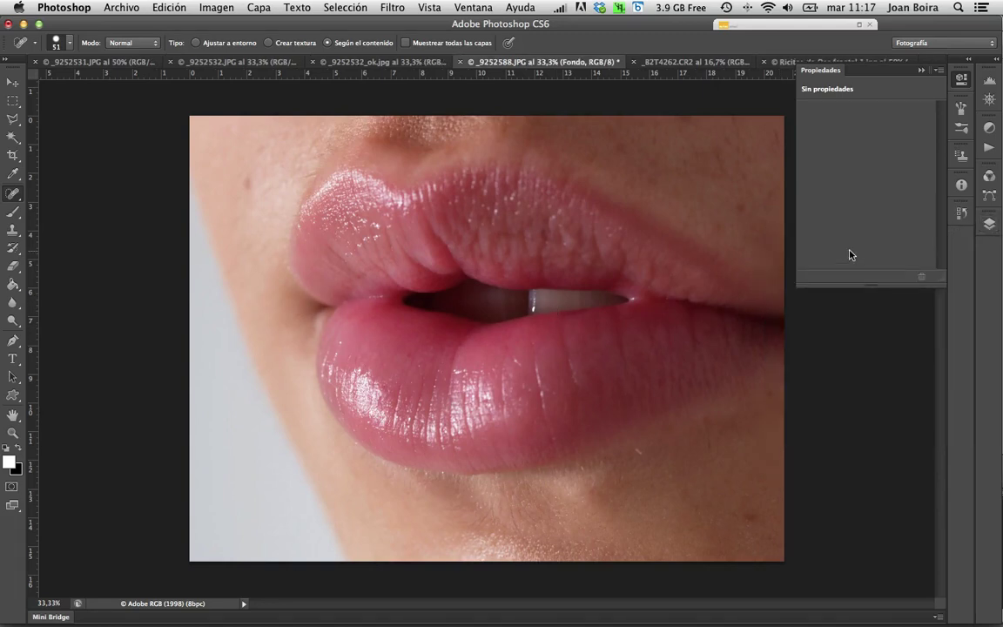
left_click(830, 67)
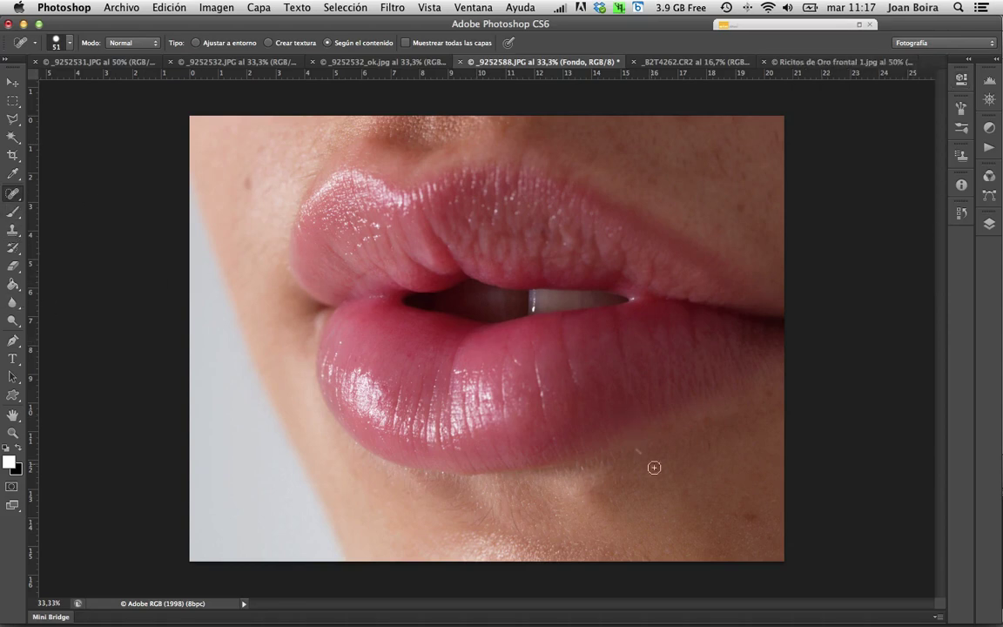
Step: Heal the chin mole, small blemishes, and a dark hair below the lower lip
left_click(707, 454)
left_click(740, 436)
left_click(751, 519)
left_click(522, 524)
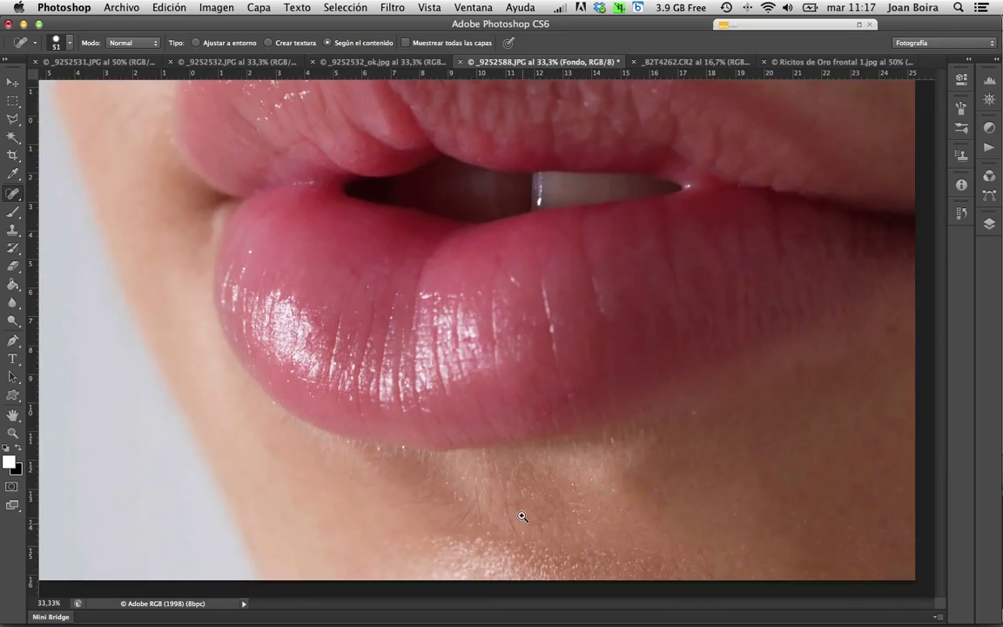
left_click(523, 512)
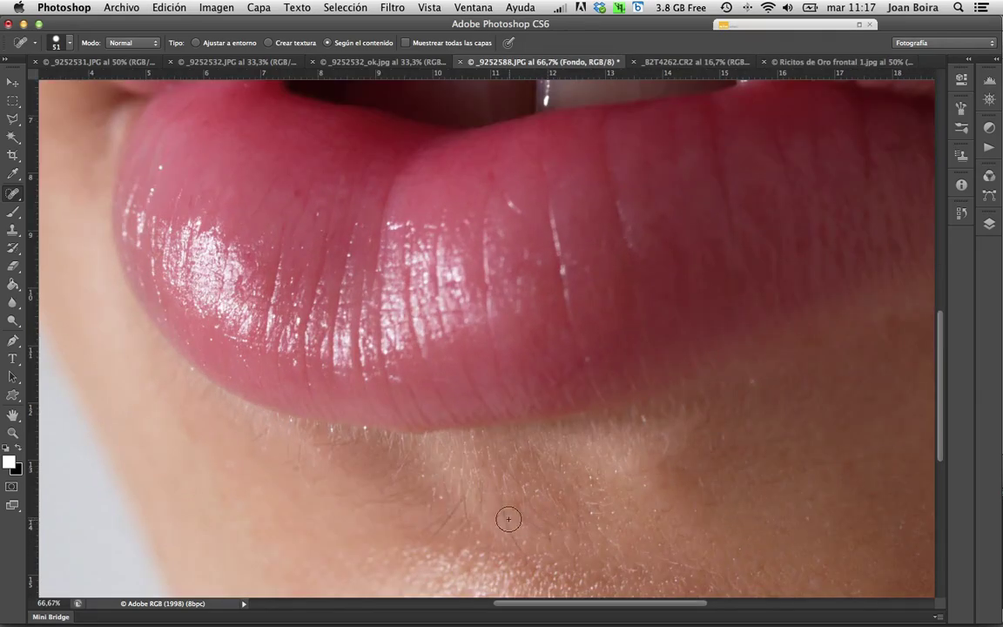
left_click_drag(502, 512, 519, 536)
left_click(532, 514)
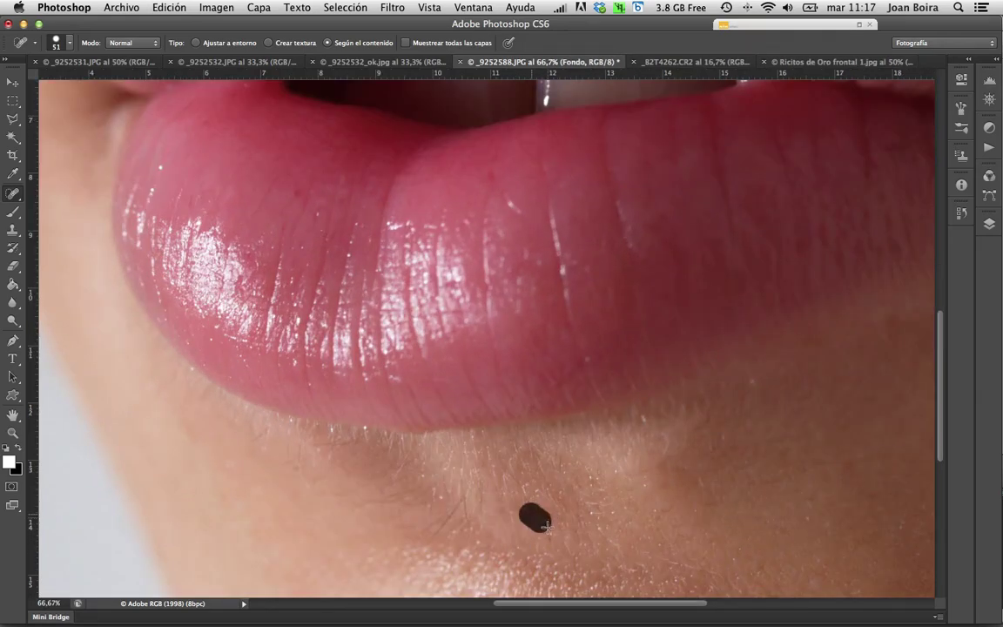
Step: Paint out the remaining stray hairs and small spots on the chin
mouse_move(458, 507)
left_mouse_down()
mouse_move(434, 530)
mouse_move(377, 498)
left_mouse_up()
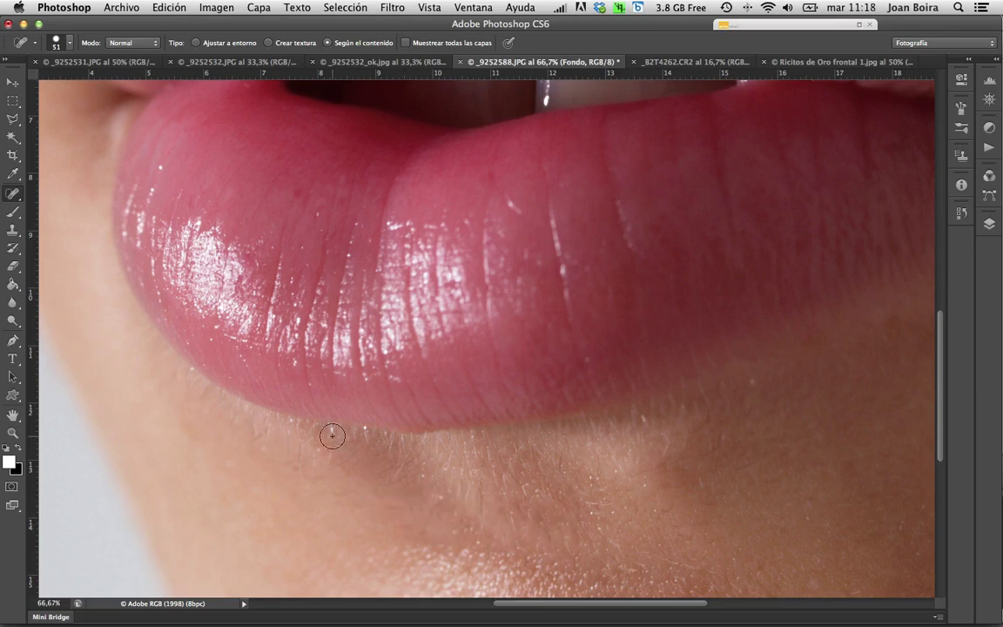
left_click_drag(347, 444, 329, 449)
left_click(513, 477)
left_click(481, 495)
mouse_move(462, 486)
left_mouse_down()
mouse_move(448, 481)
mouse_move(686, 559)
left_mouse_up()
Step: Heal the spots above the upper lip and the dark mole beside it, then zoom out
scroll(644, 522, "up", 2)
scroll(609, 461, "up", 4)
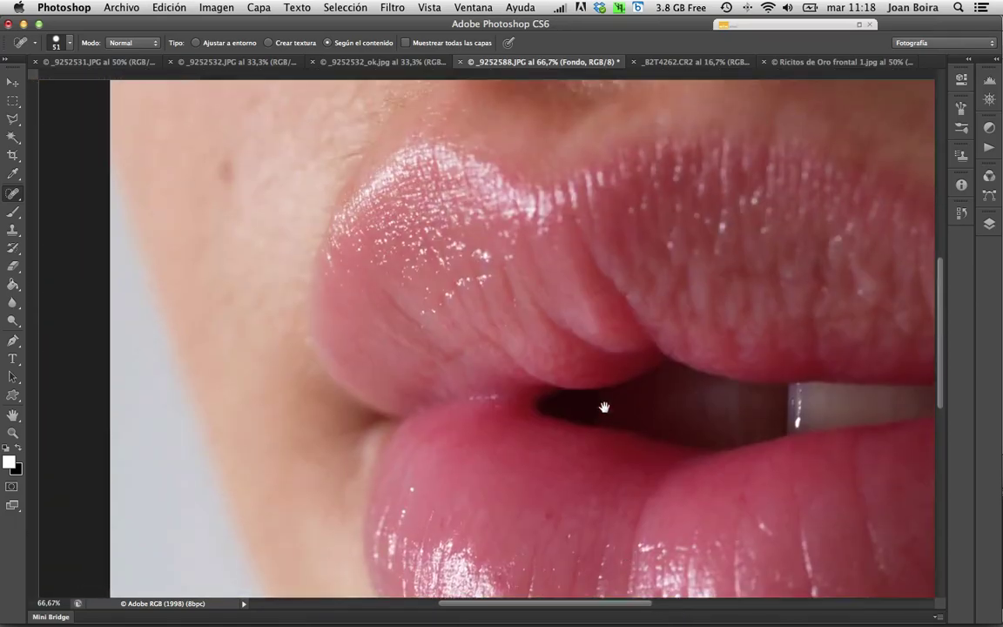
scroll(600, 414, "up", 4)
scroll(598, 410, "up", 3)
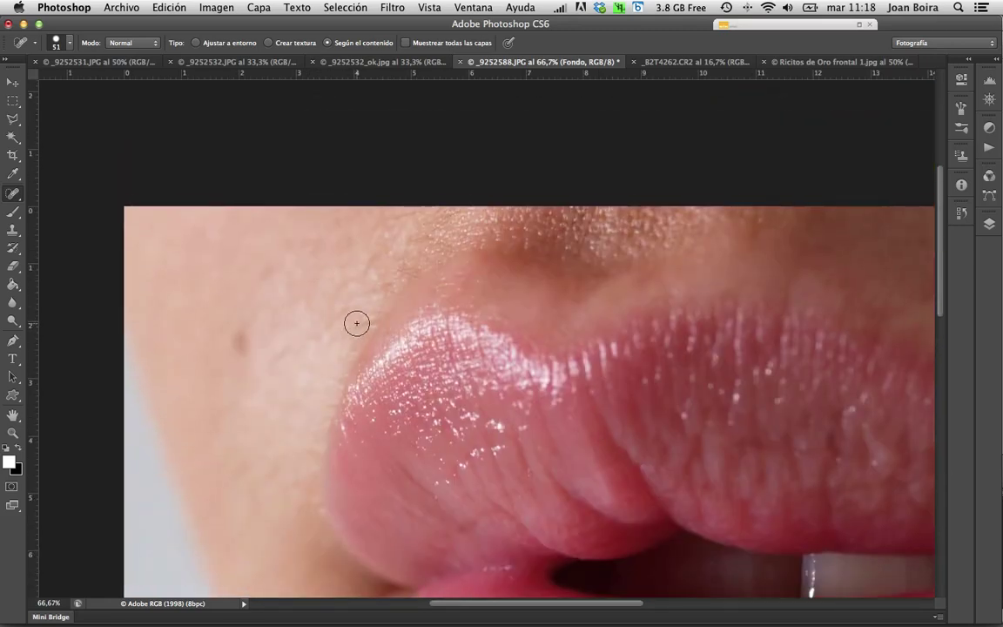
left_click_drag(355, 324, 339, 323)
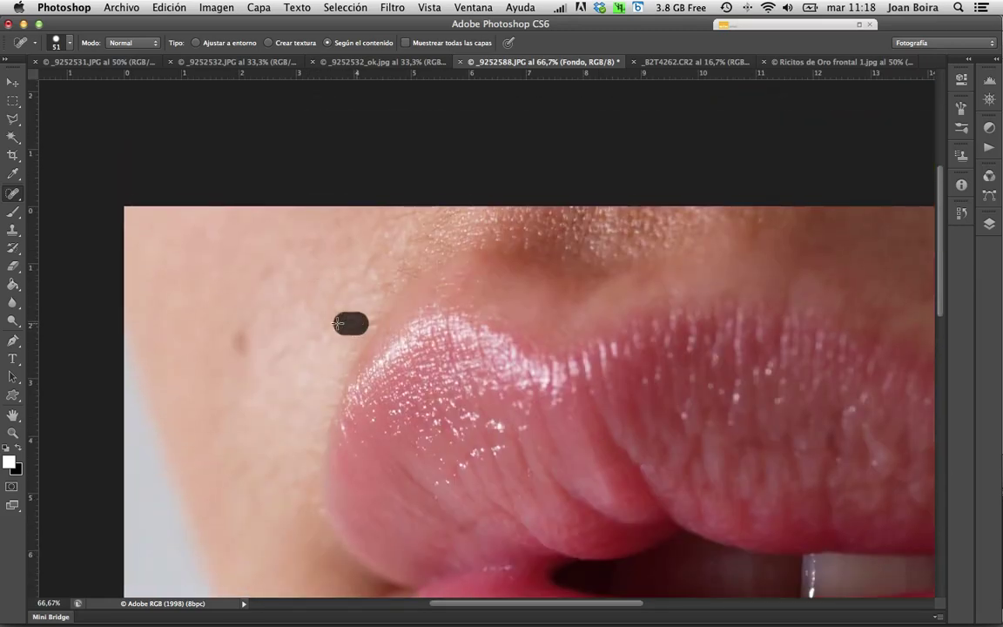
left_click(399, 270)
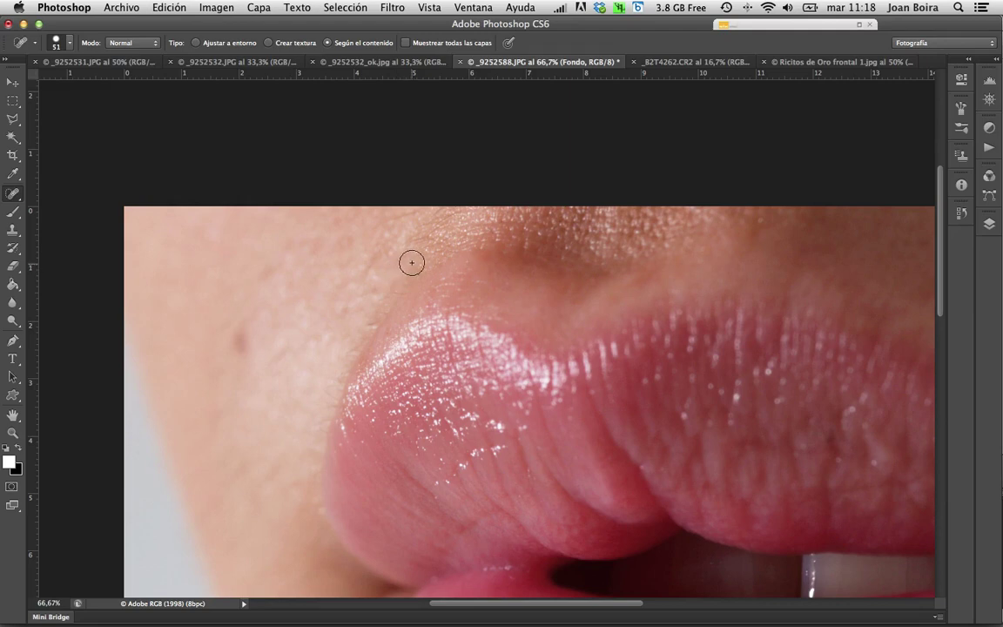
left_click(418, 250)
left_click(407, 216)
left_click(241, 343)
left_click_drag(247, 326, 238, 355)
left_click(424, 326, "alt+super")
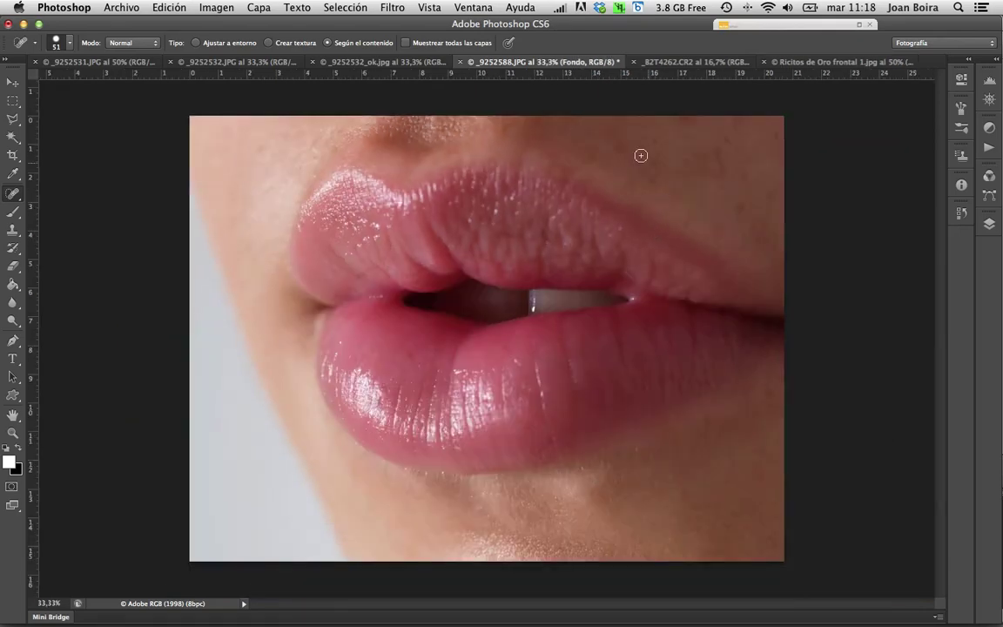
Step: Heal the small spots on the skin above the upper lip with the Spot Healing Brush
left_click(650, 160)
left_click_drag(683, 146, 689, 165)
left_click(689, 163)
left_click(657, 131)
left_click(716, 157)
left_click(728, 141)
Step: Heal the remaining lip-area spots, the dark mole and a chin blemish, then bring up _82T4262.CR2
left_click(726, 174)
left_click(636, 140)
left_click(767, 198)
left_click(311, 146)
left_click(763, 409)
left_click(714, 64)
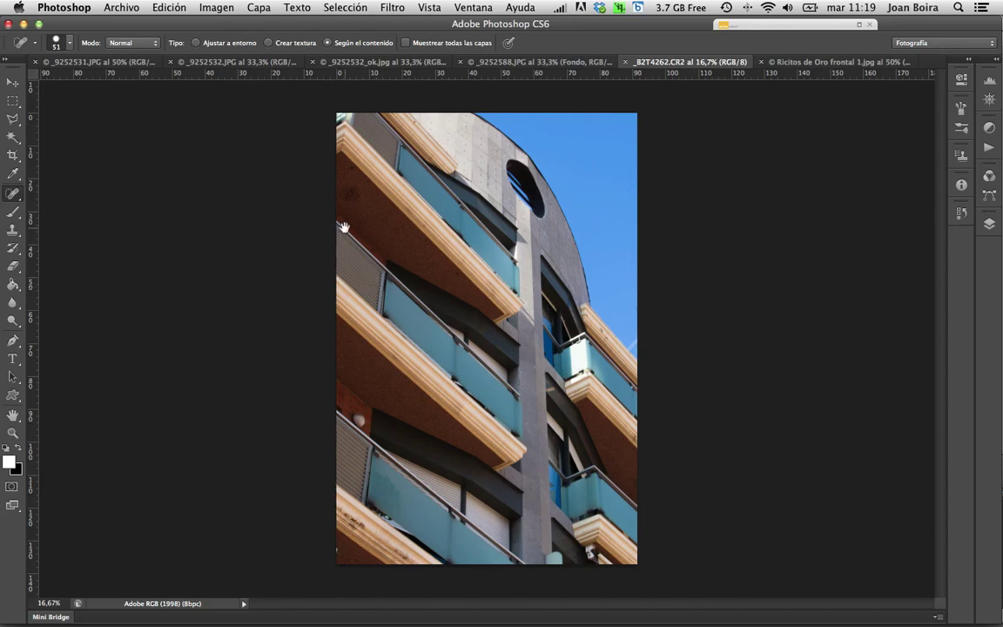
Step: Zoom the building photo to 66.7% and heal the dark stain on the brown balcony underside
scroll(358, 205, "up", 1)
scroll(357, 204, "up", 1)
scroll(357, 204, "up", 1)
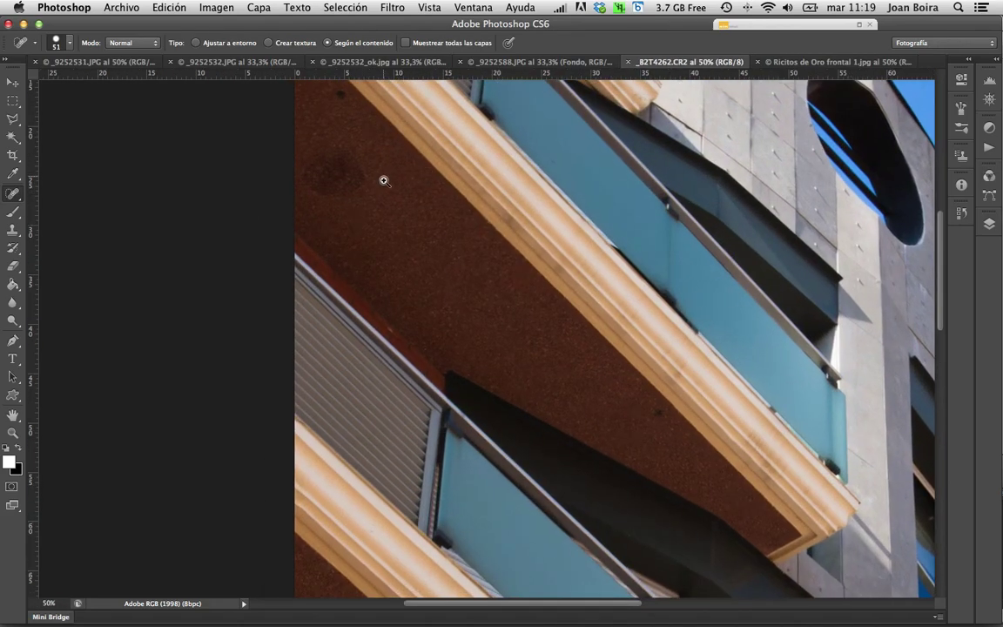
scroll(408, 165, "up", 1)
mouse_move(408, 166)
left_mouse_down()
mouse_move(394, 295)
mouse_move(293, 310)
left_mouse_up()
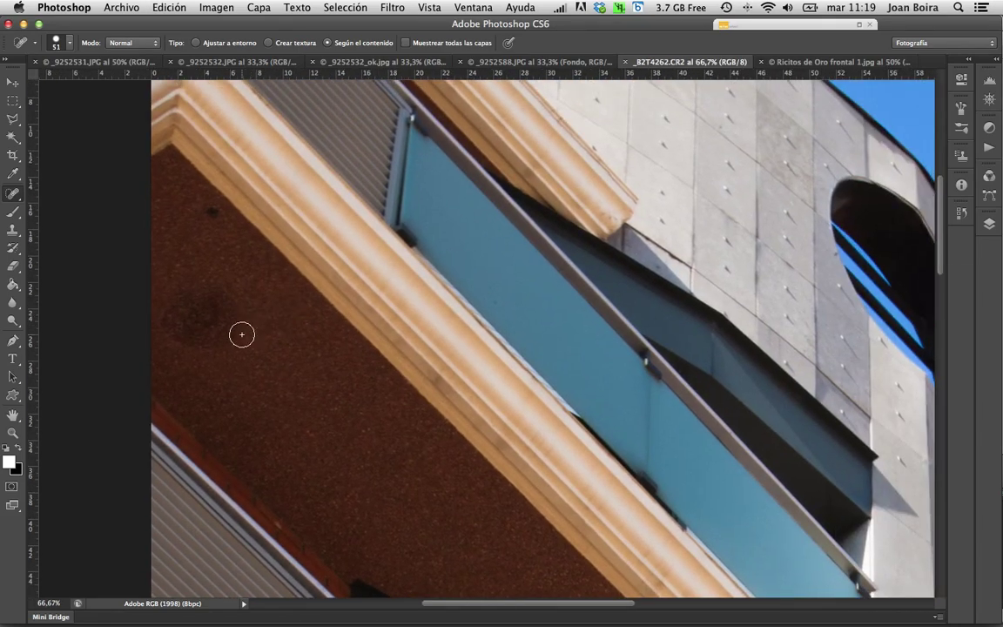
mouse_move(242, 334)
left_mouse_down()
mouse_move(242, 304)
mouse_move(193, 286)
mouse_move(163, 320)
mouse_move(204, 349)
mouse_move(233, 302)
mouse_move(208, 324)
mouse_move(214, 331)
left_mouse_up()
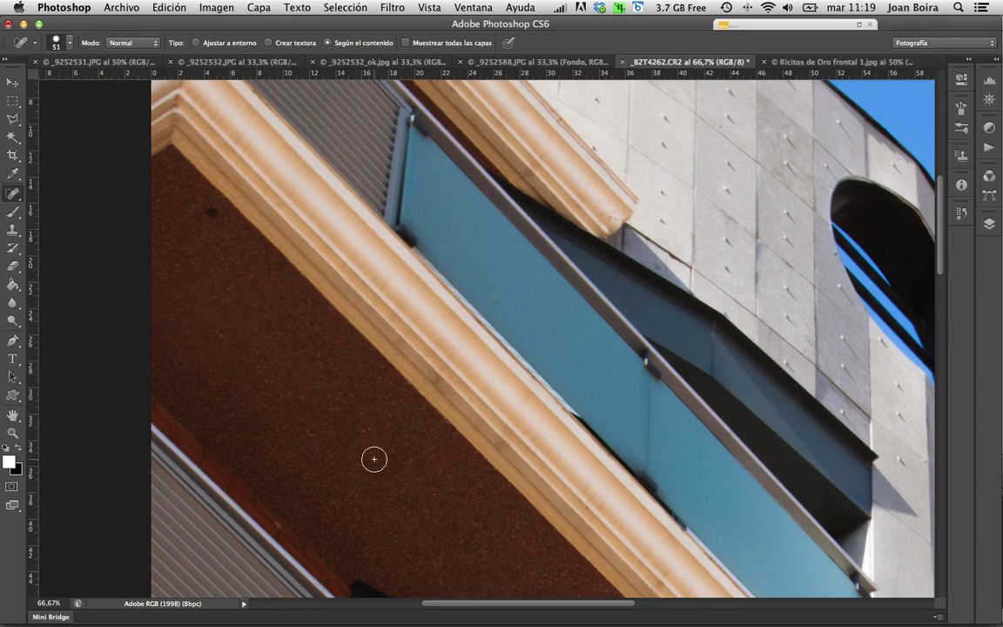
left_click(213, 214)
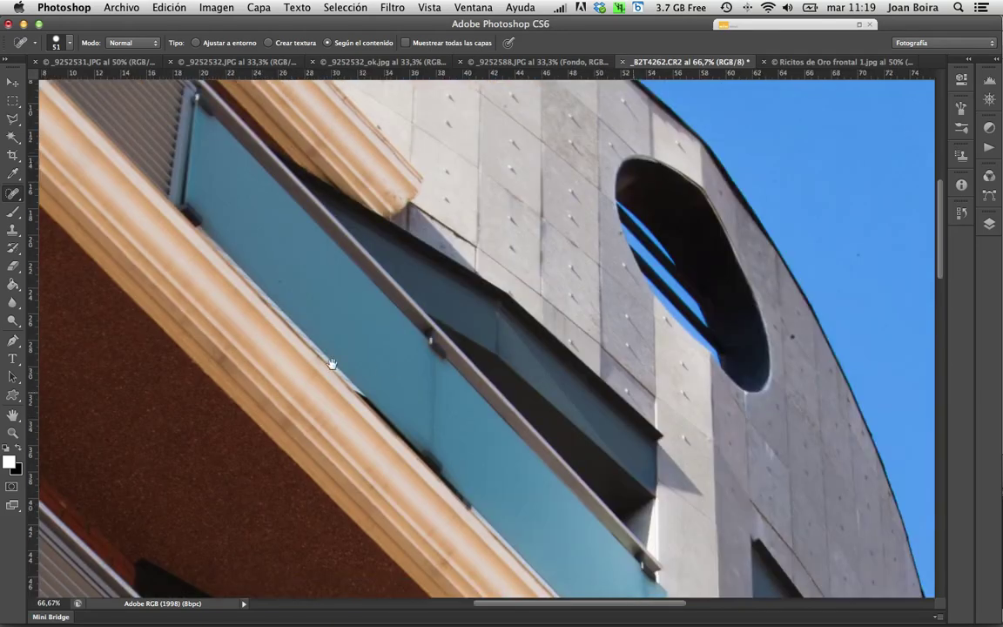
Step: Zoom to 200% on the sky by the round window to show the dust specks
left_click_drag(870, 418, 595, 364)
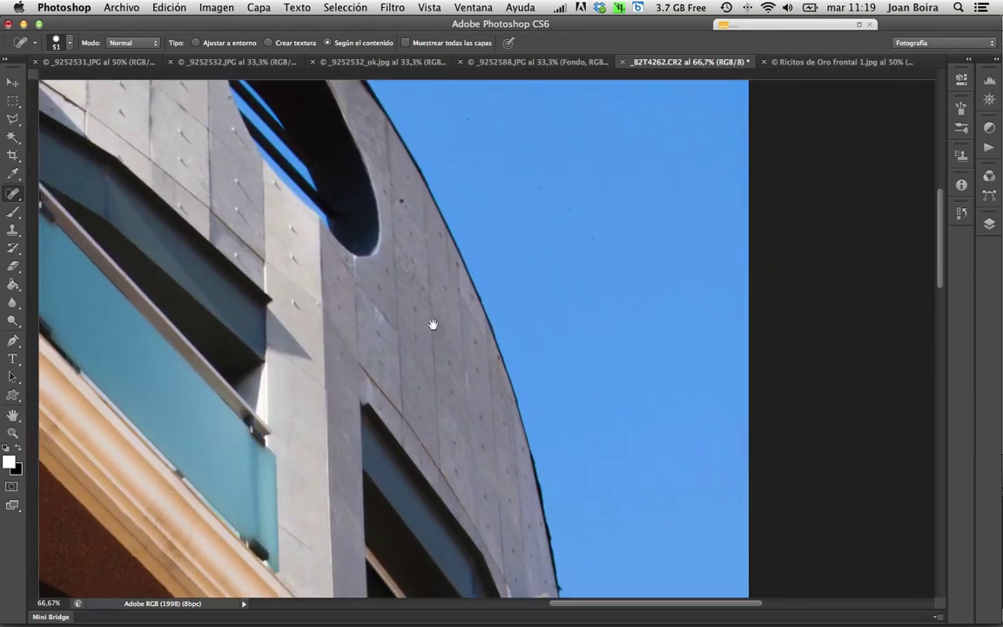
left_click(529, 226)
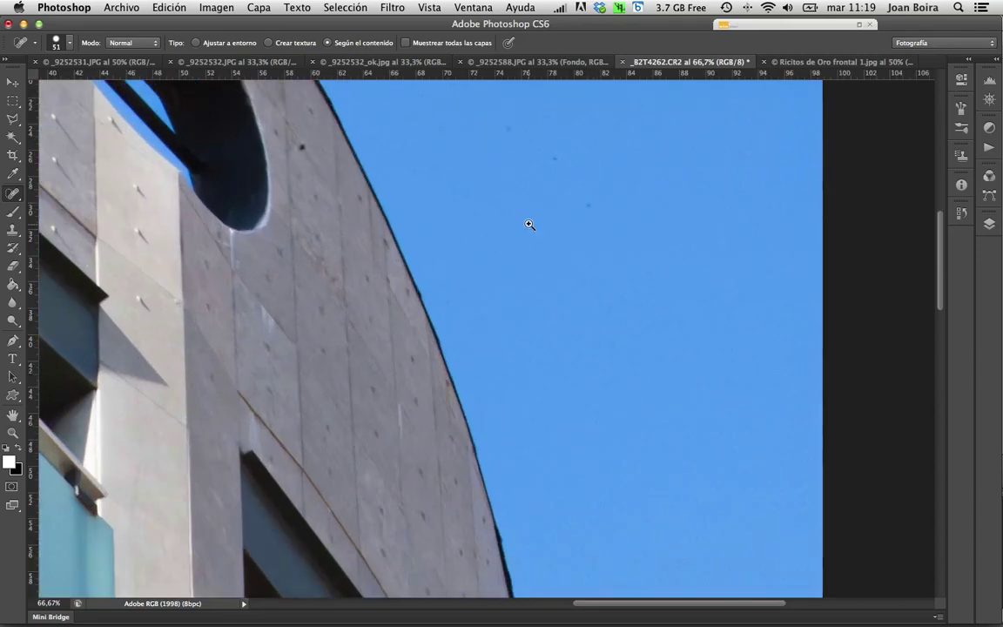
left_click(589, 224)
left_click_drag(511, 203, 563, 348)
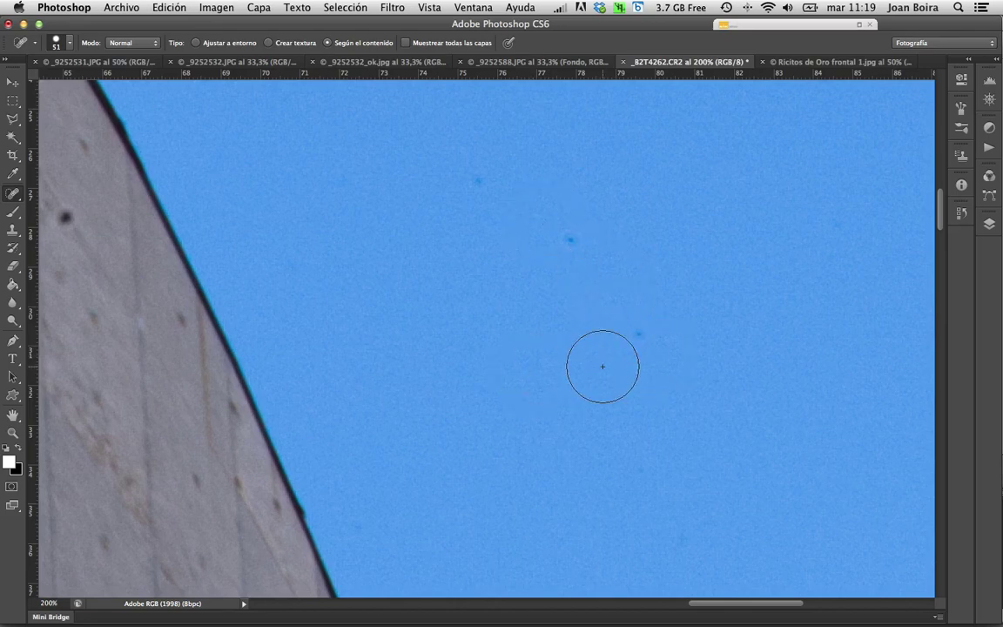
scroll(559, 363, "left", 2)
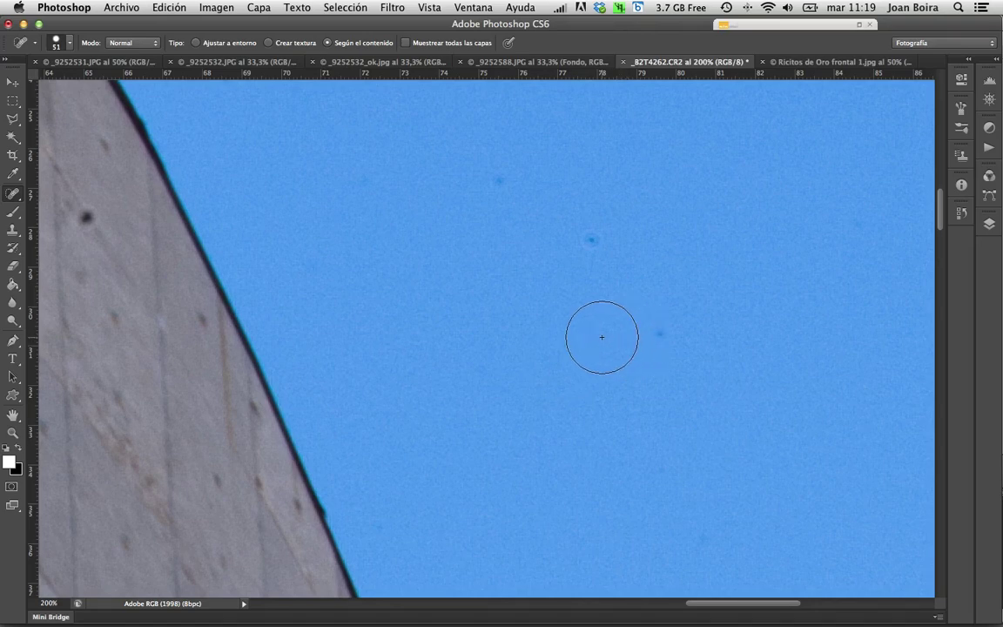
scroll(614, 329, "down", 1)
Step: Shrink the Spot Healing Brush and heal two dust specks in the sky
right_click(638, 323)
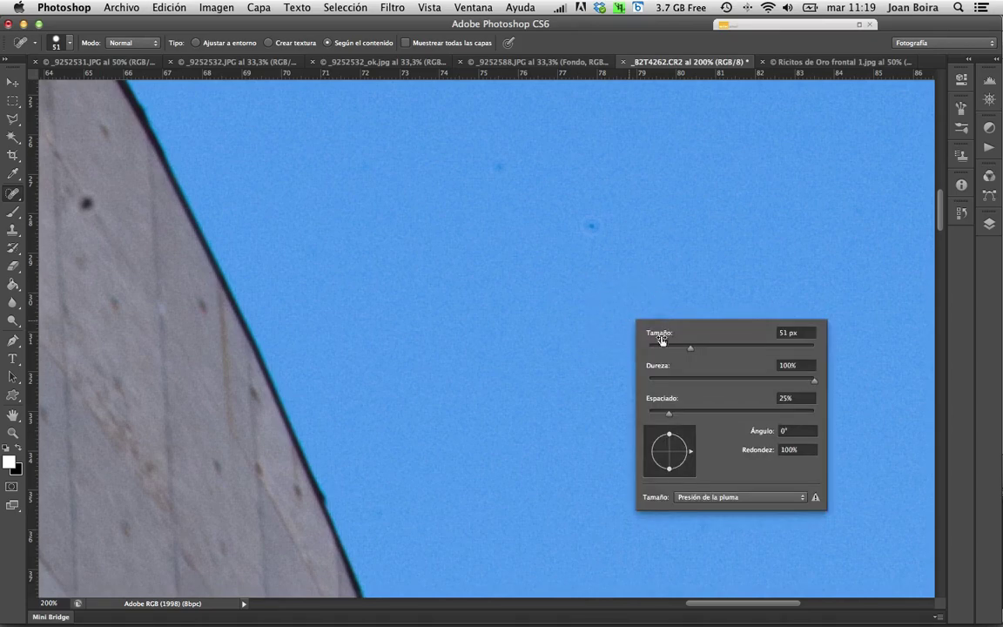
left_click(660, 348)
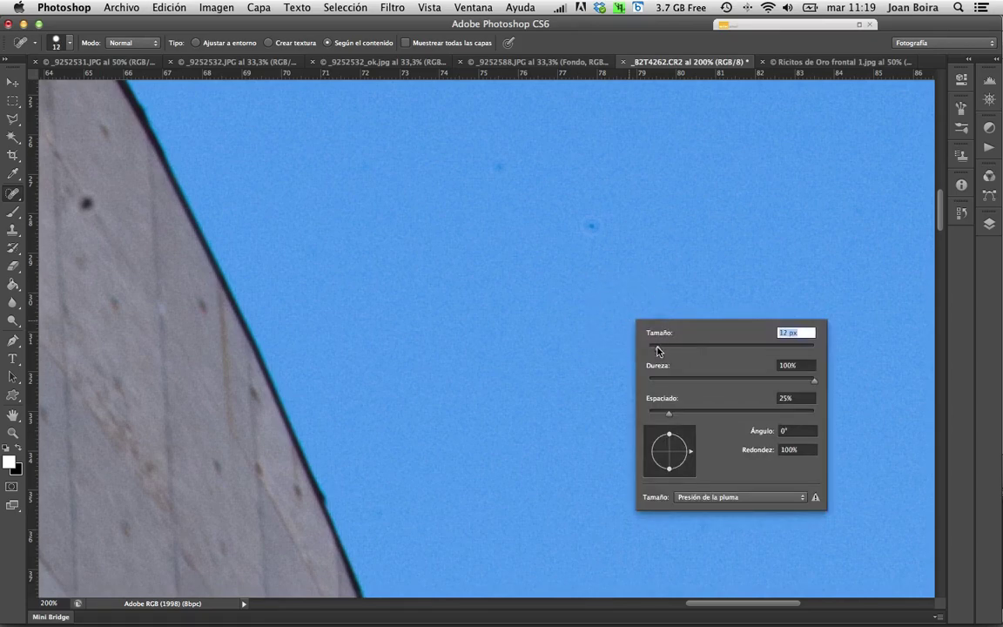
left_click(592, 224)
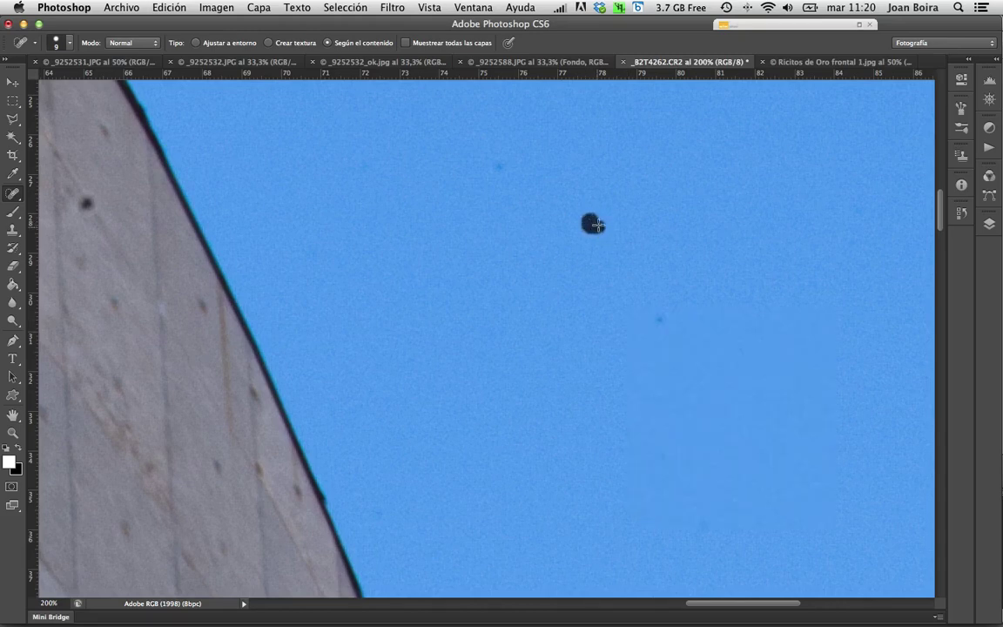
left_click(661, 319)
Step: Resize the brush to about 15 px and clear the remaining sky speck and concrete wall spot
right_click(638, 255)
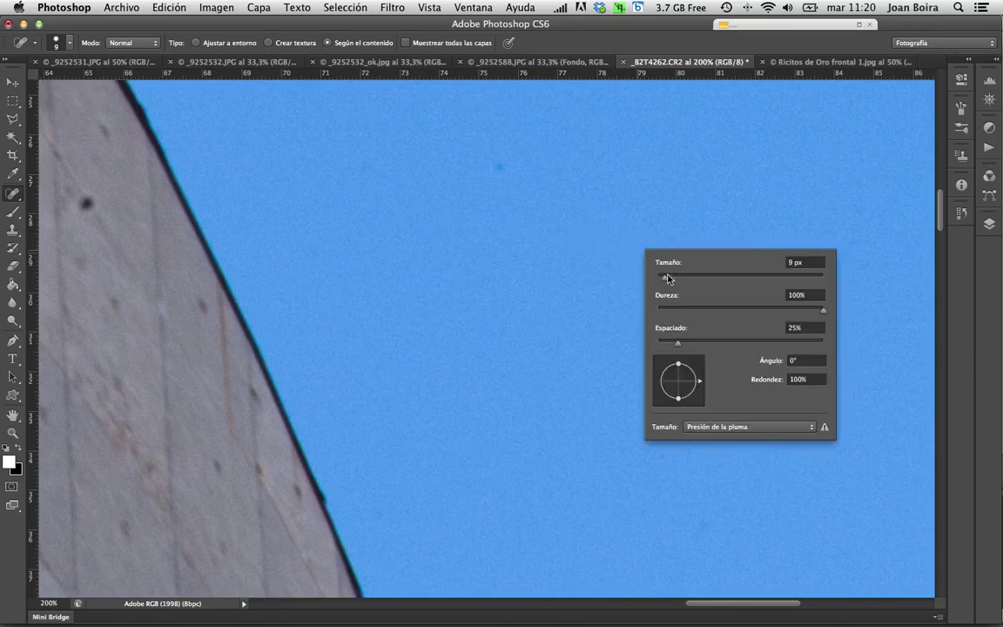
left_click_drag(667, 276, 668, 279)
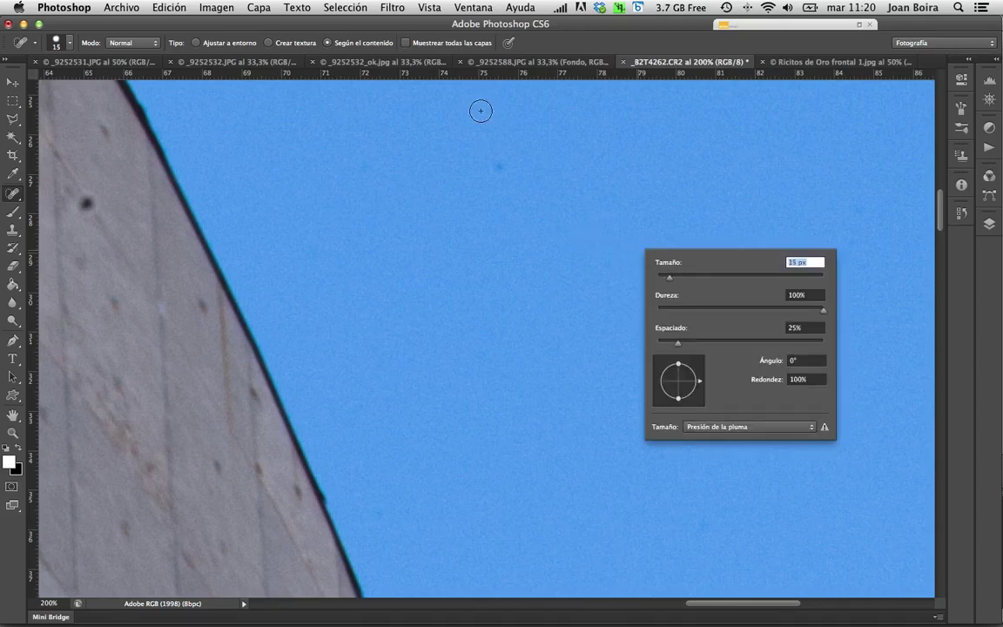
key("Return")
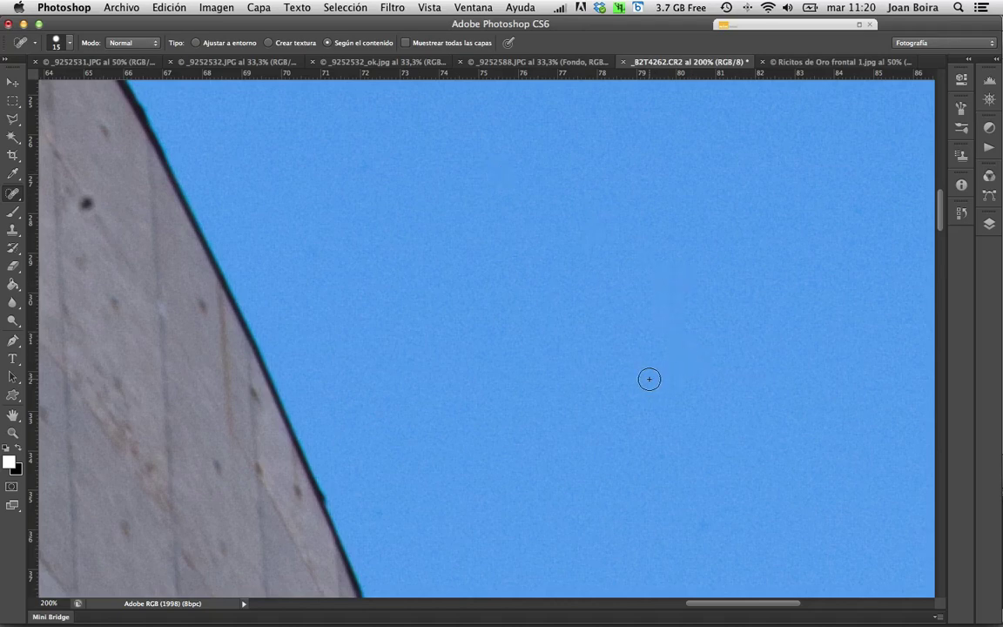
left_click_drag(687, 409, 636, 266)
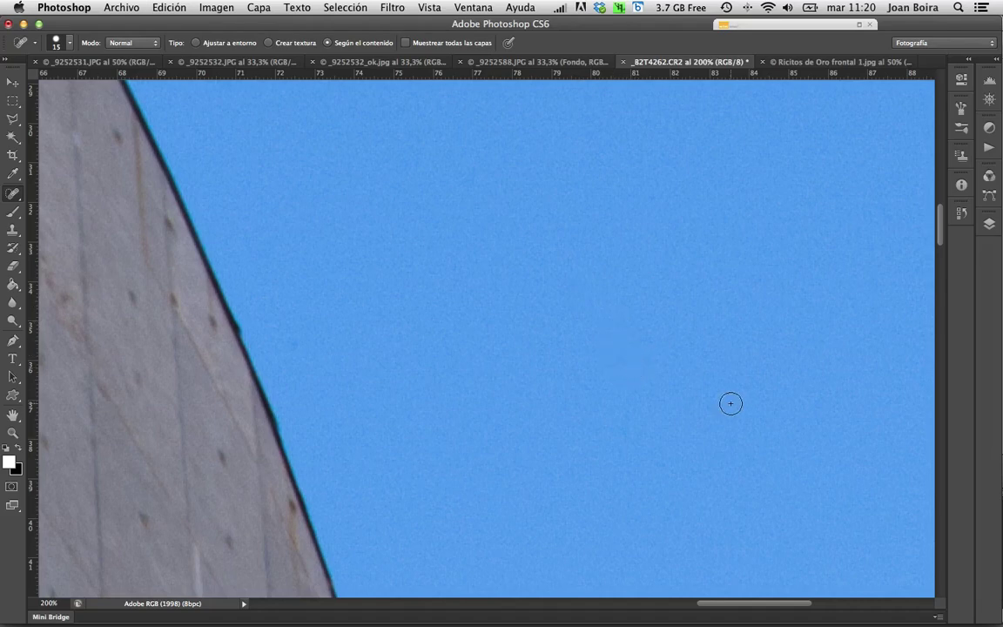
left_click_drag(731, 404, 687, 343)
mouse_move(683, 378)
left_mouse_down()
mouse_move(683, 320)
mouse_move(746, 468)
mouse_move(703, 389)
mouse_move(737, 425)
mouse_move(654, 365)
left_mouse_up()
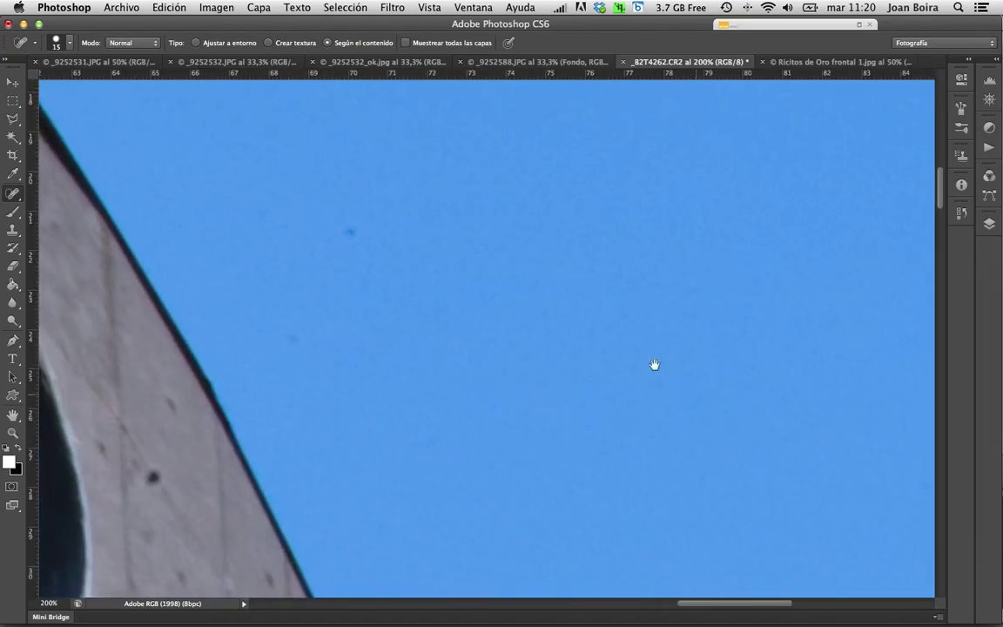
left_click(349, 230)
left_click_drag(380, 228, 741, 213)
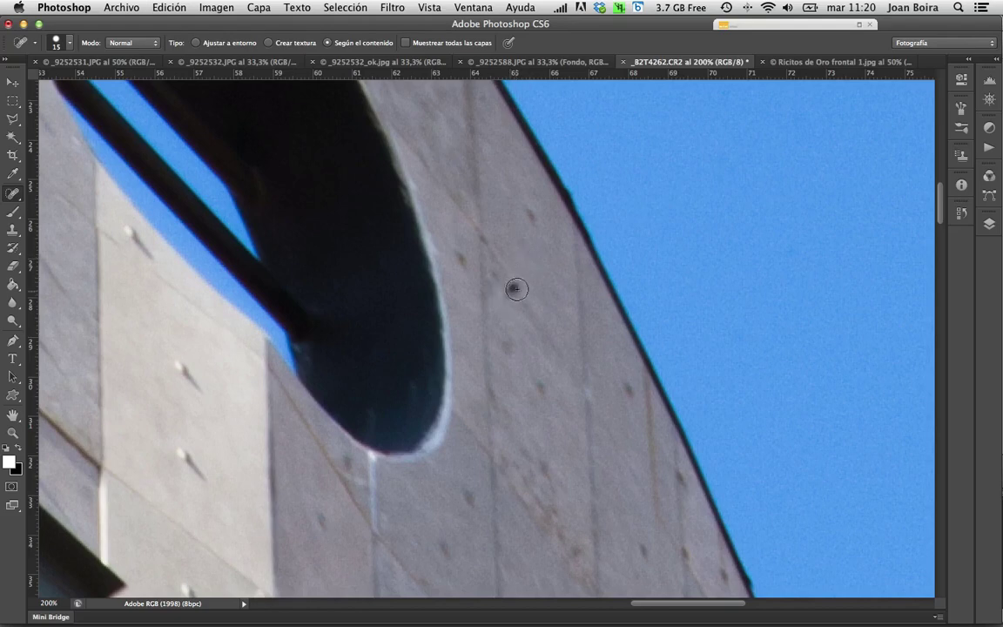
left_click(512, 289)
Step: Zoom the building photo out to 25%, then switch to Ricitos de Oro frontal 1.jpg
left_click(518, 319, "alt")
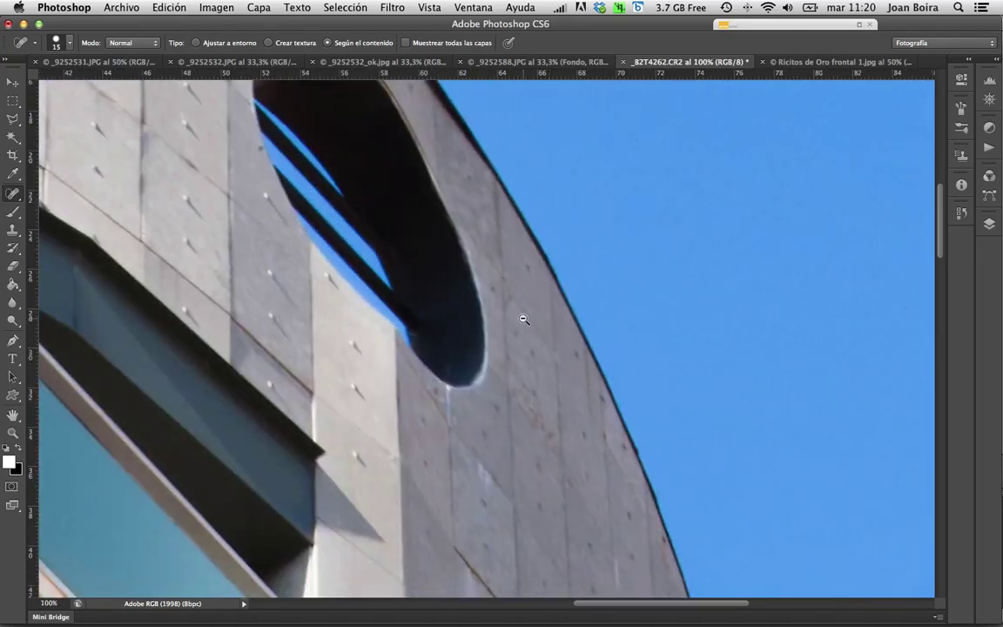
left_click(599, 390, "alt")
left_click(596, 389, "alt")
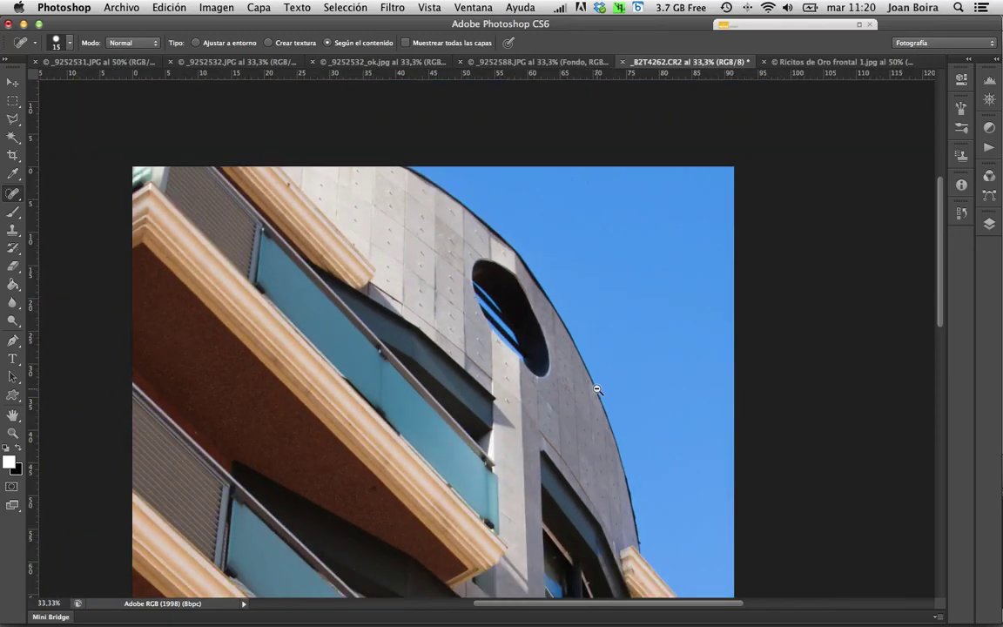
left_click(596, 388, "alt")
mouse_move(575, 347)
left_mouse_down()
mouse_move(586, 149)
mouse_move(577, 236)
left_mouse_up()
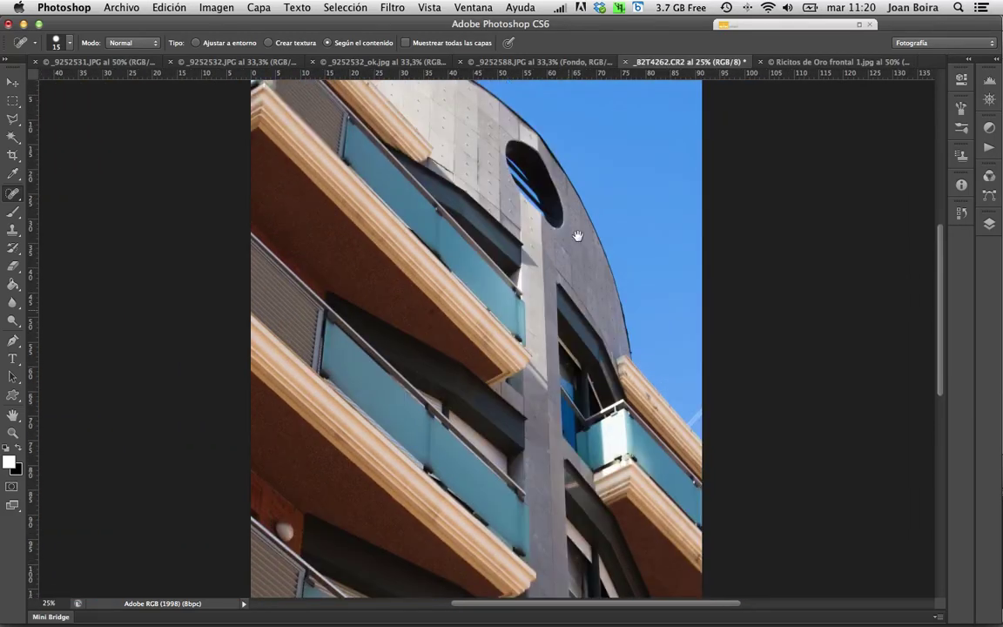
left_click(841, 62)
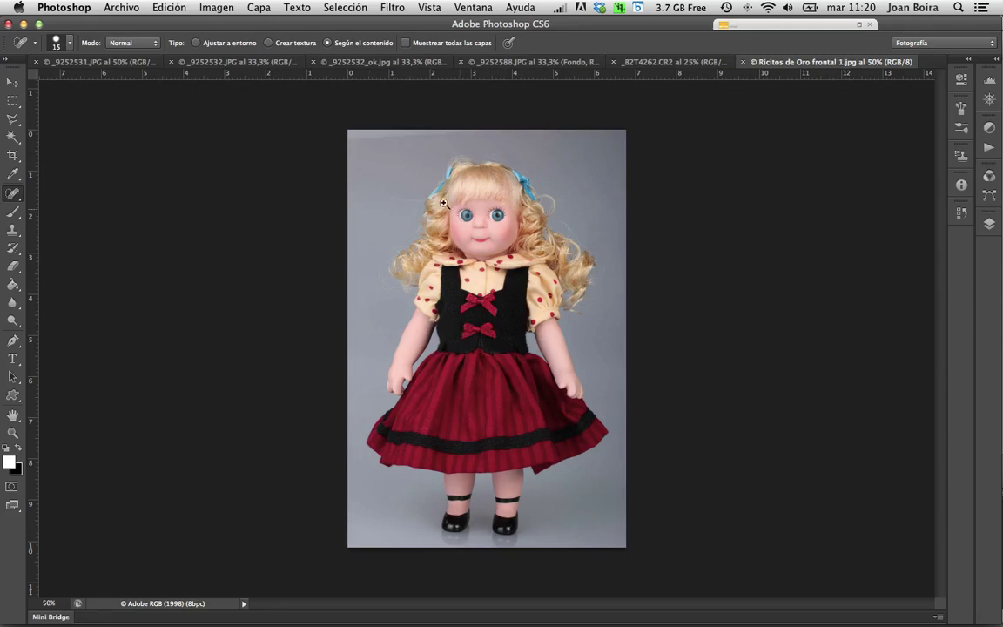
Step: Zoom to 200%, set the Spot Healing Brush to 42 px and paint along the backdrop's top edge
left_click(385, 134)
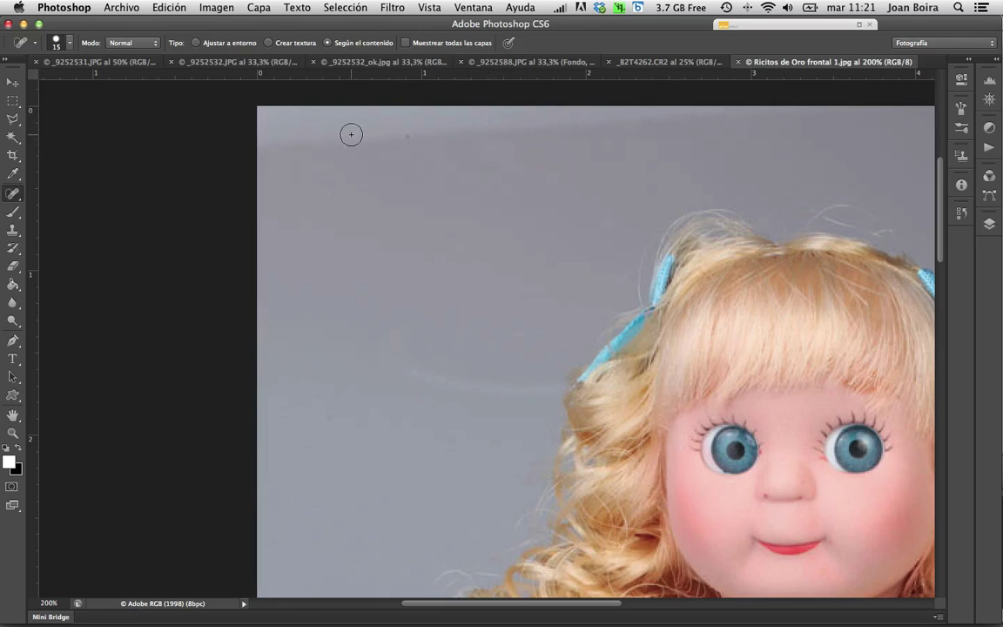
right_click(373, 162)
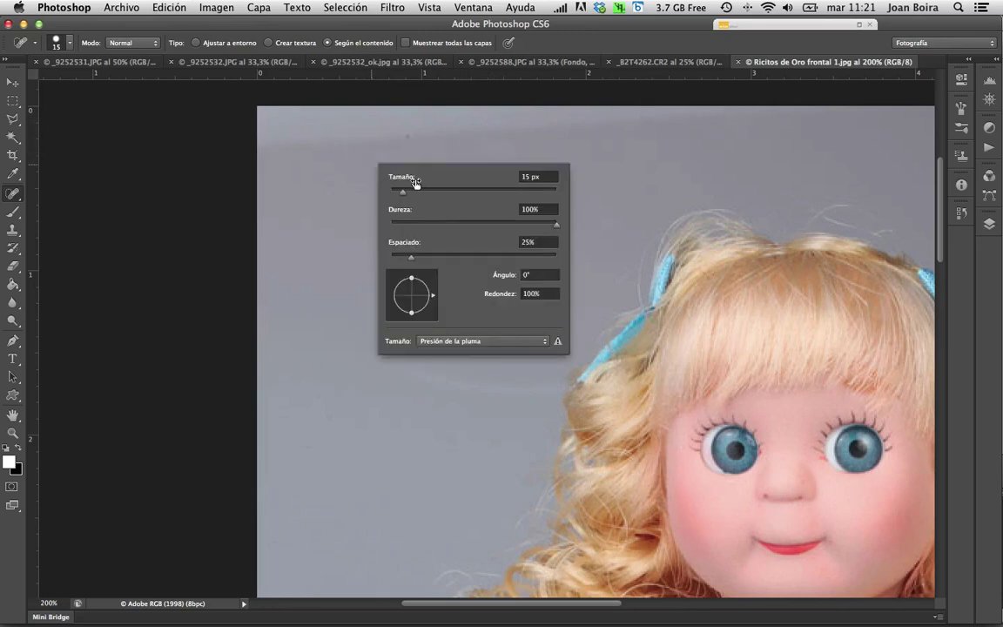
left_click(426, 191)
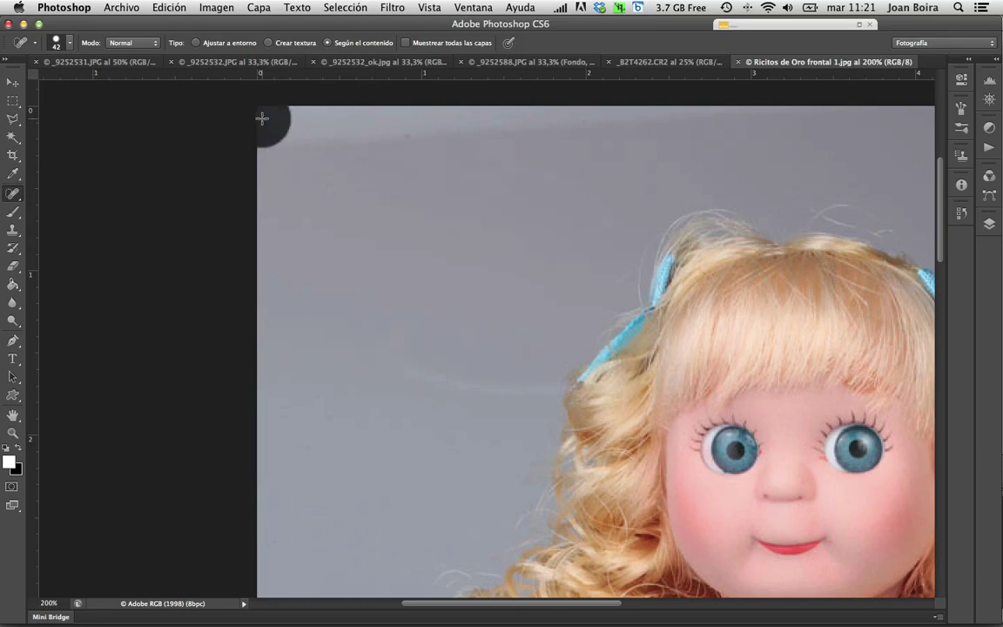
left_click_drag(264, 130, 798, 105)
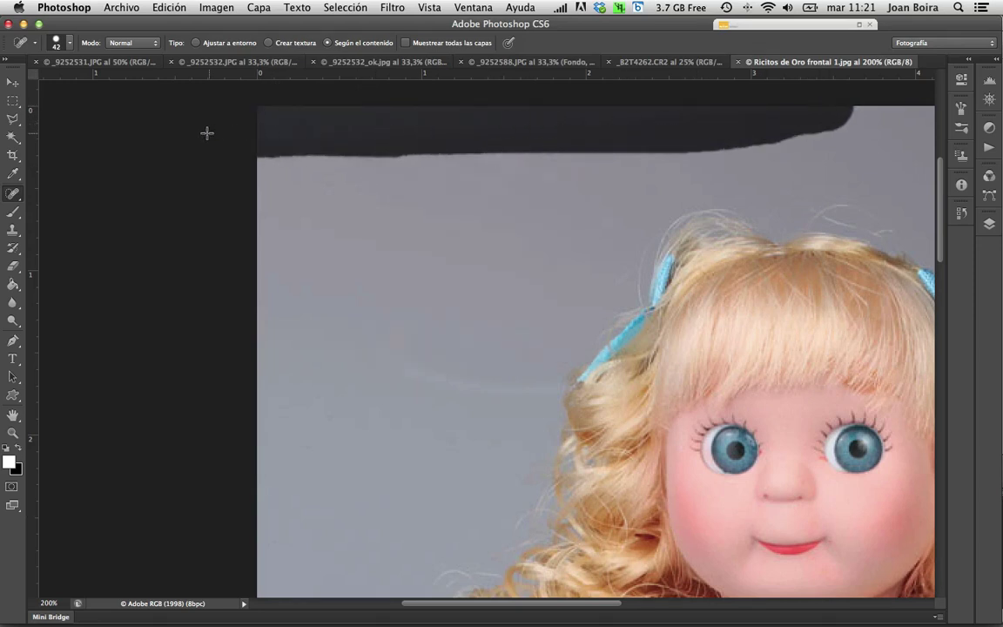
Step: Finish healing the top-edge strip and the streaks in the background left of the hair
left_click_drag(797, 105, 206, 132)
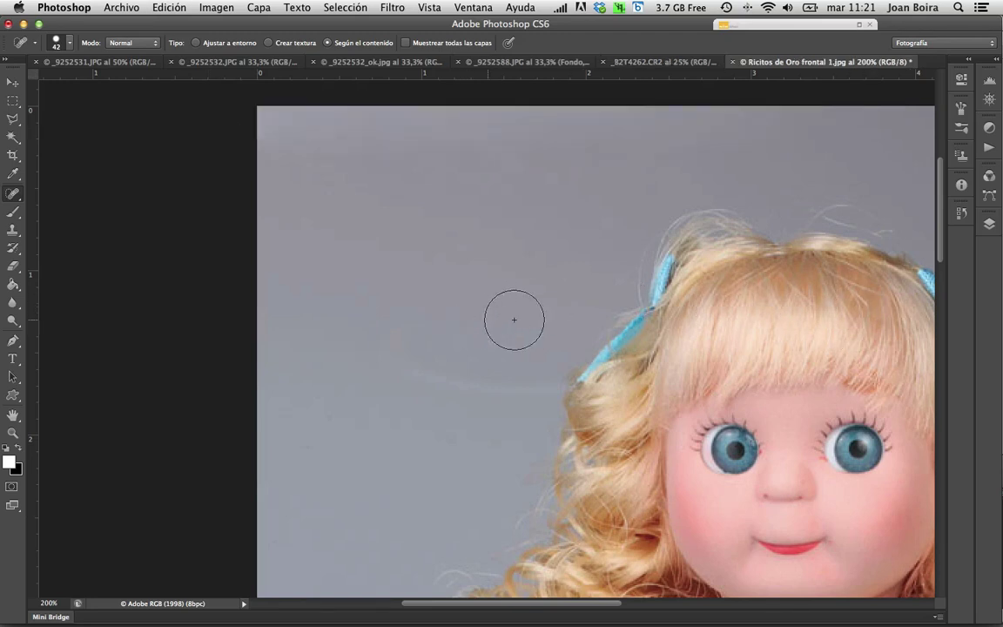
scroll(545, 288, "down", 3)
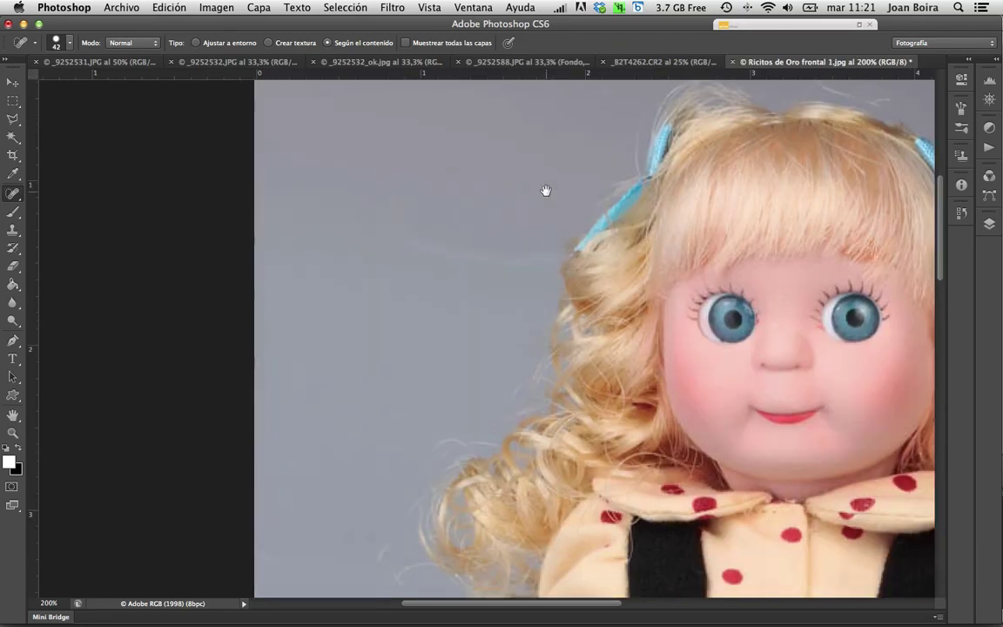
left_click_drag(477, 226, 336, 218)
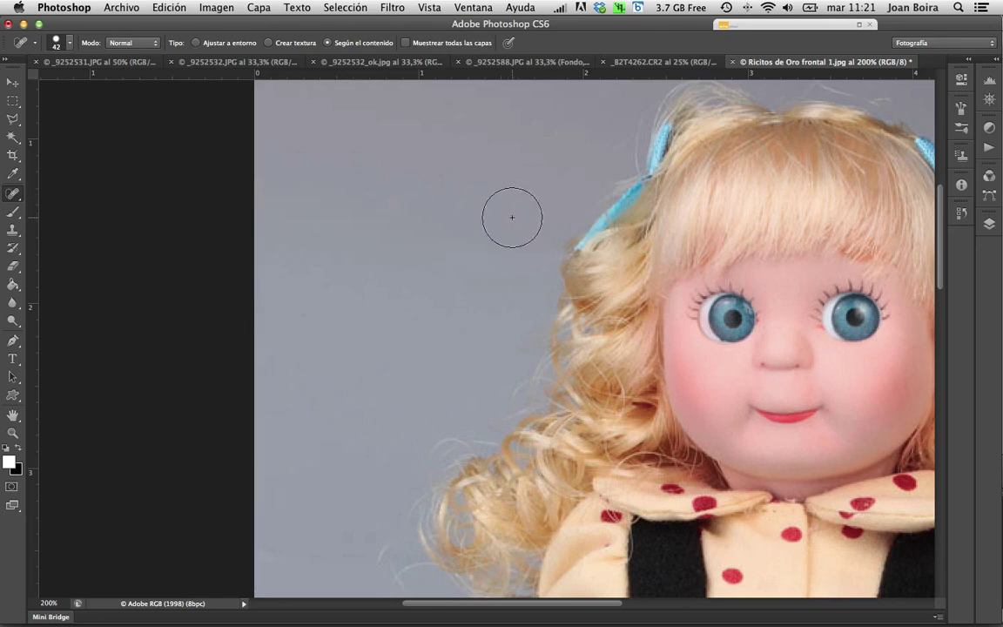
left_click_drag(518, 235, 423, 208)
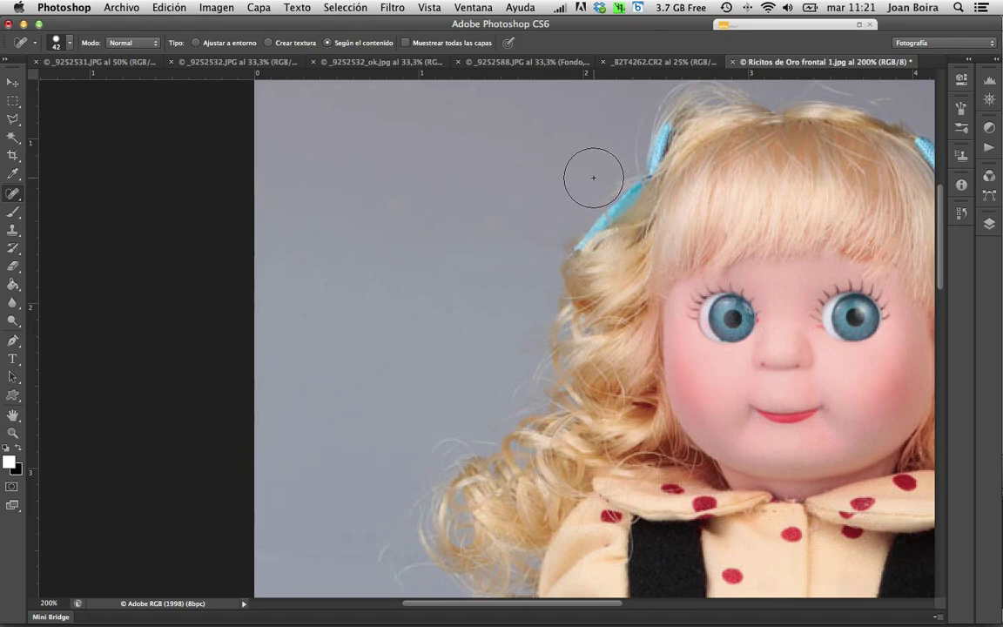
Step: Dab the blue ribbon edge and nearby hair spots with the Spot Healing Brush
left_click_drag(595, 174, 605, 180)
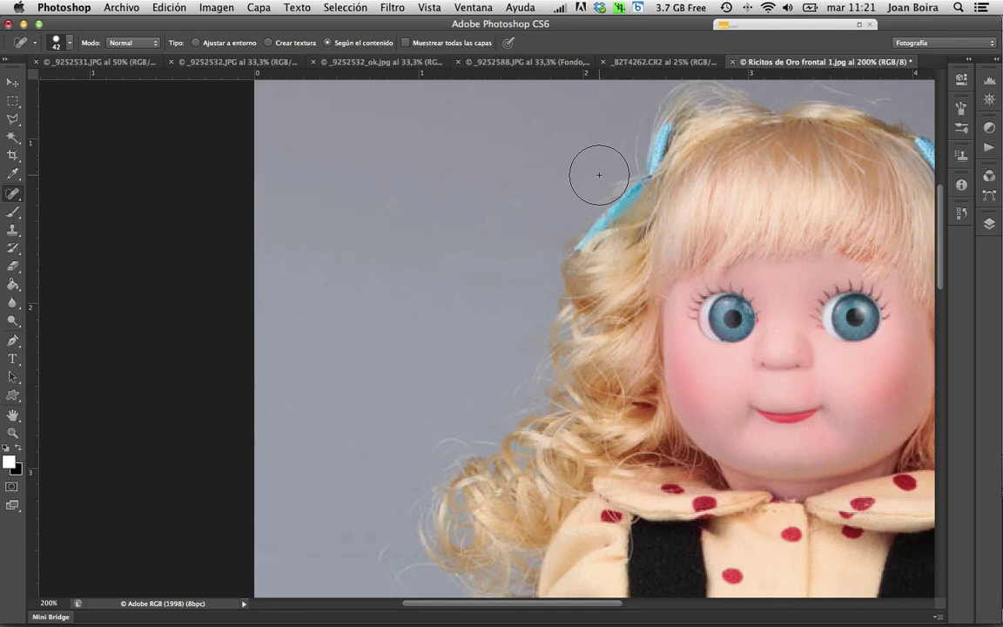
left_click(599, 174)
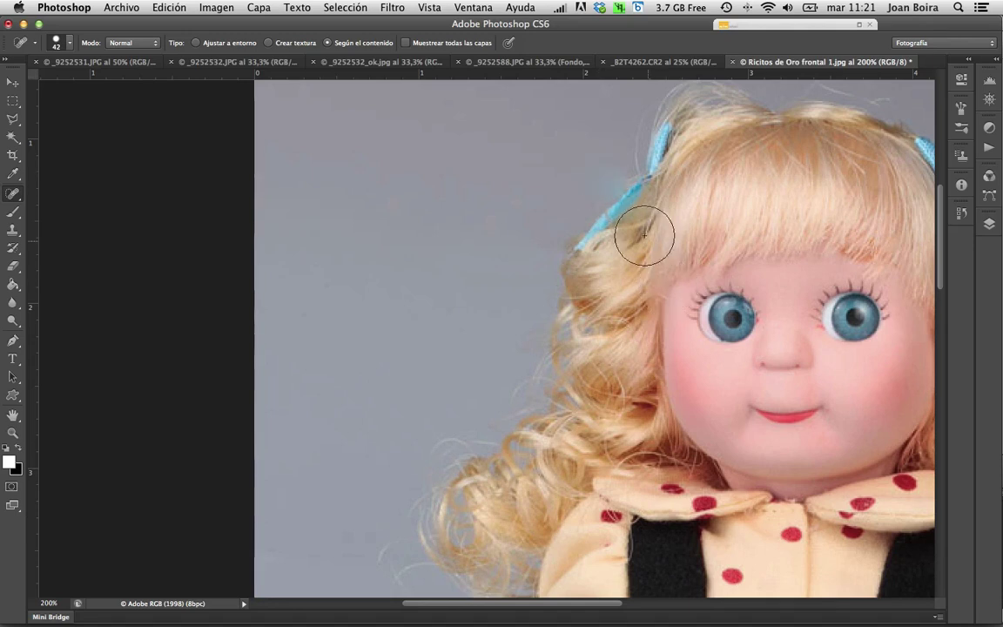
left_click(609, 168)
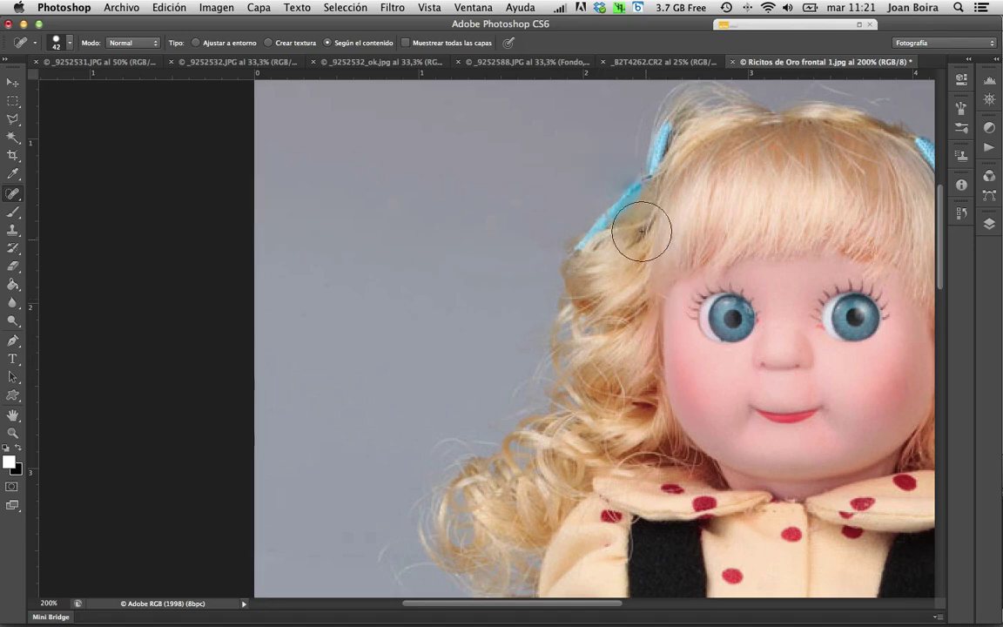
left_click(642, 182)
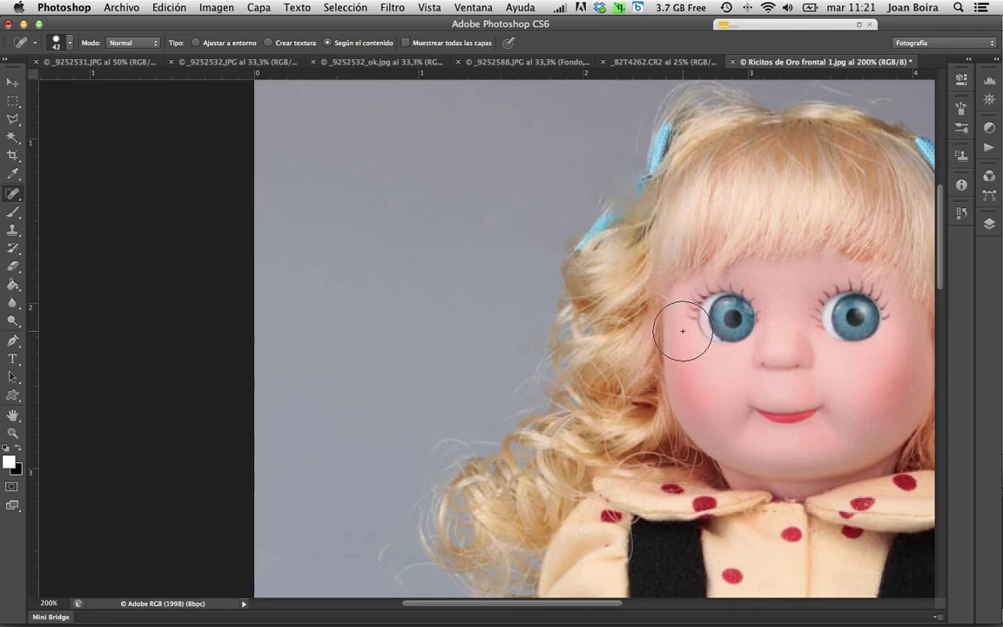
left_click(599, 211)
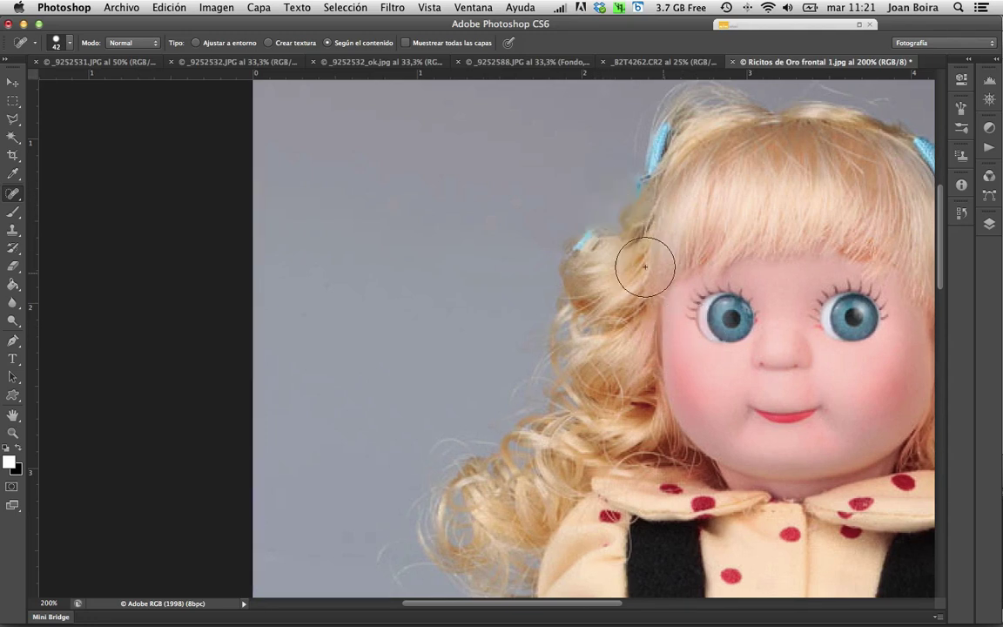
left_click(612, 228)
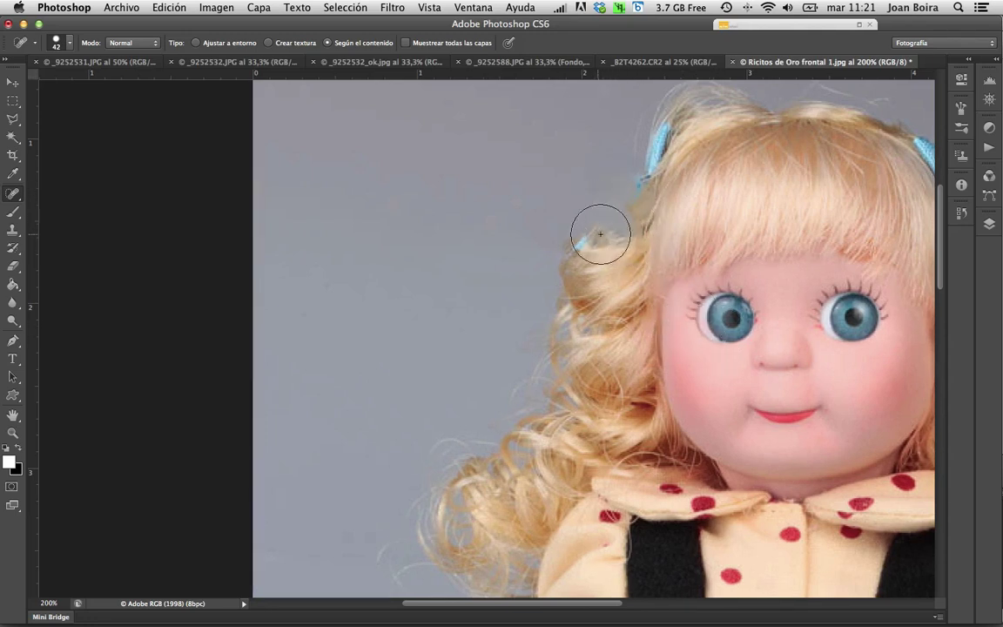
left_click(639, 262)
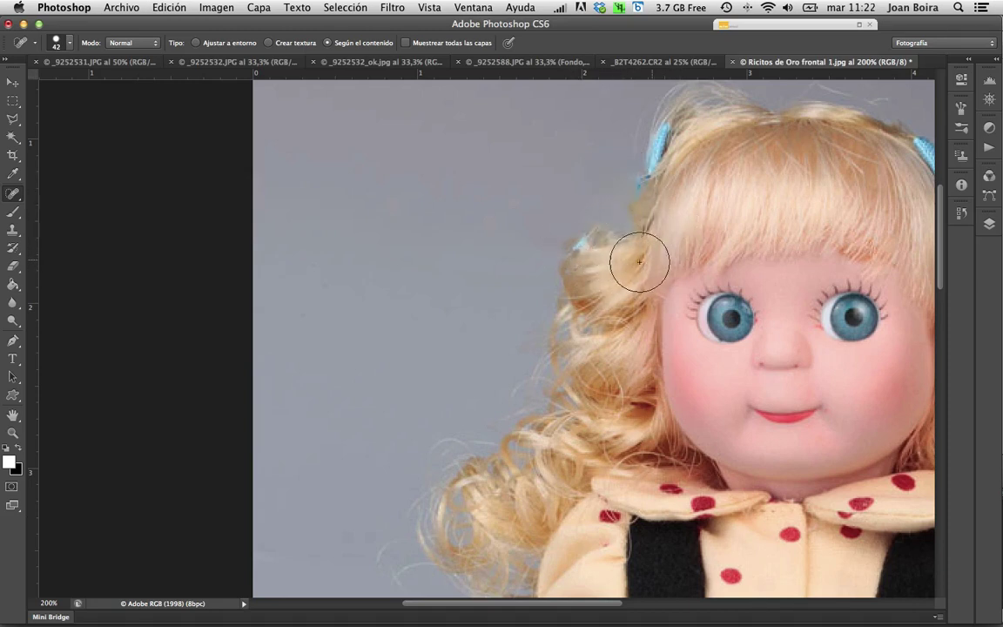
Step: Undo two of the ribbon heals and heal a background mark beside the hair
key("ctrl+alt+z")
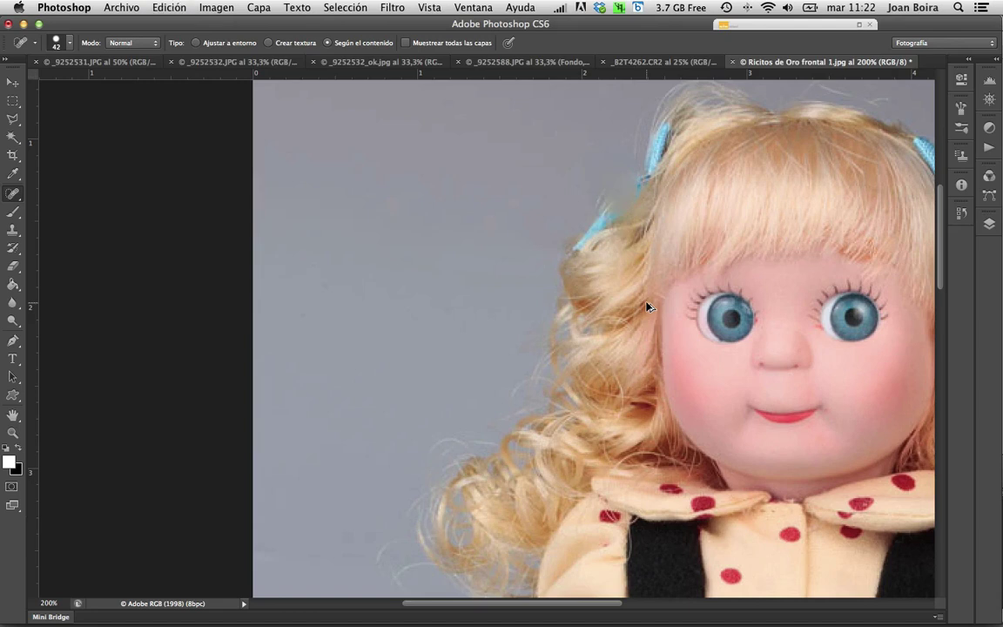
key("ctrl+alt+z")
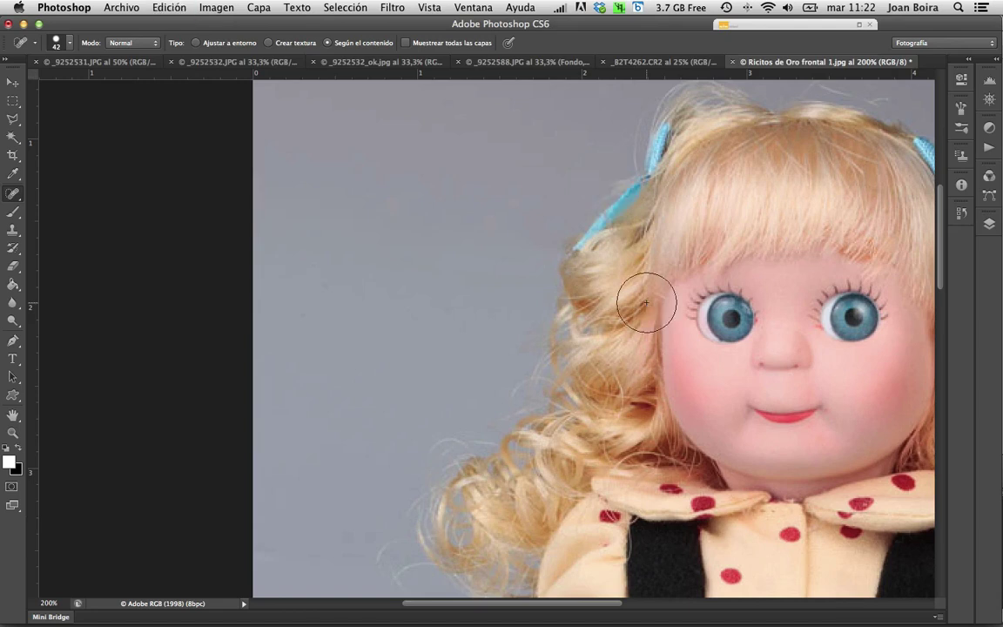
left_click(522, 225)
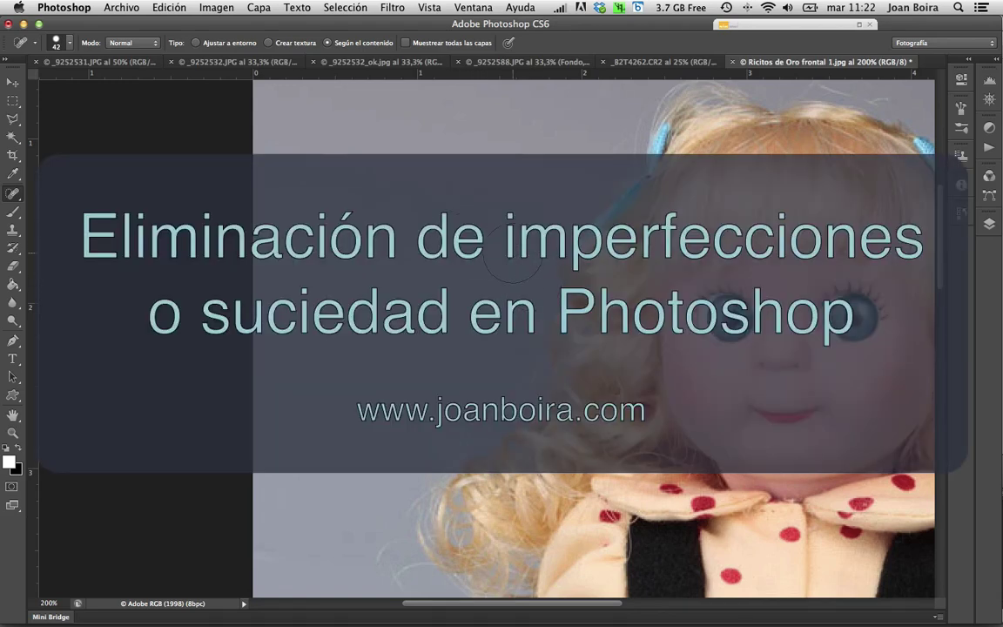
Step: Switch to the eye photo _9252531.JPG and zoom out with Cmd+minus
left_click(125, 62)
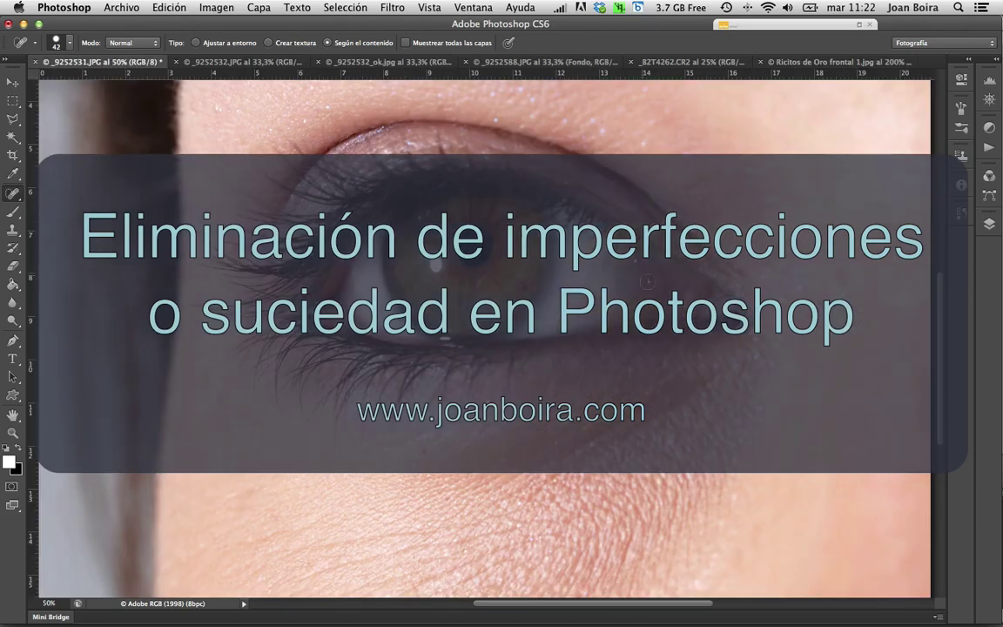
key("super+minus")
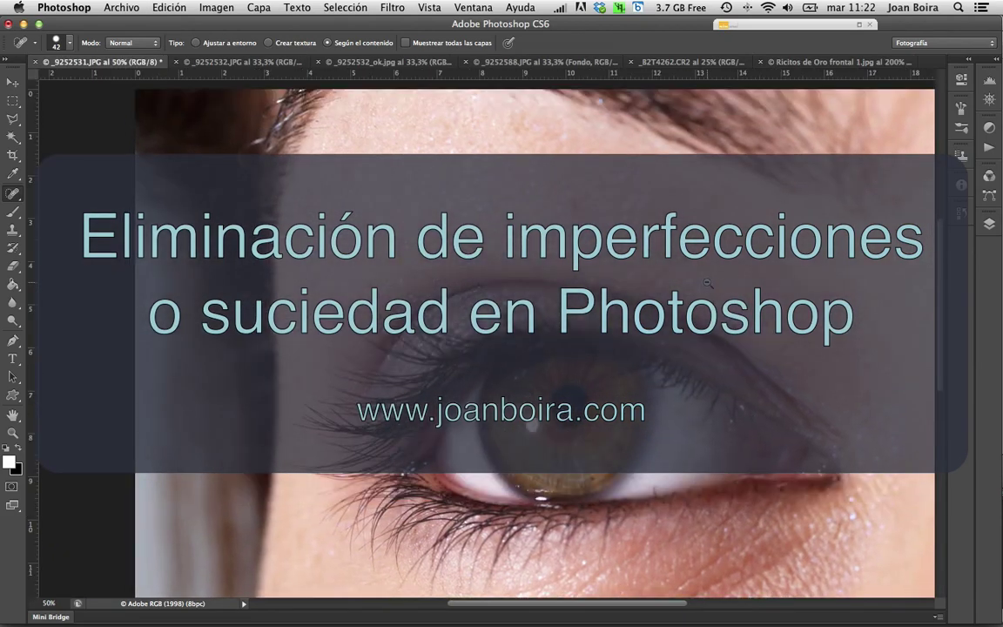